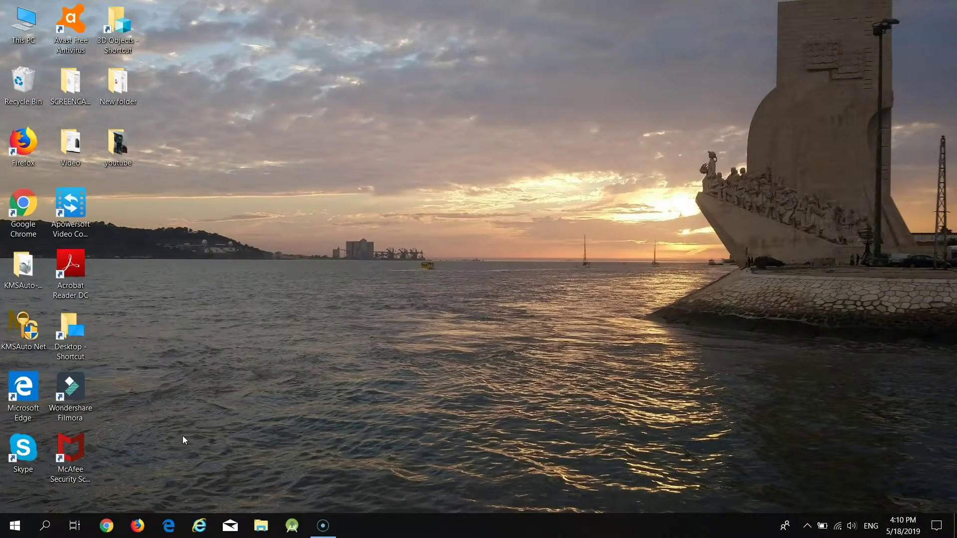
# - Search Windows for 'proxy' and open the Proxy settings page
pyautogui.click(46, 526)
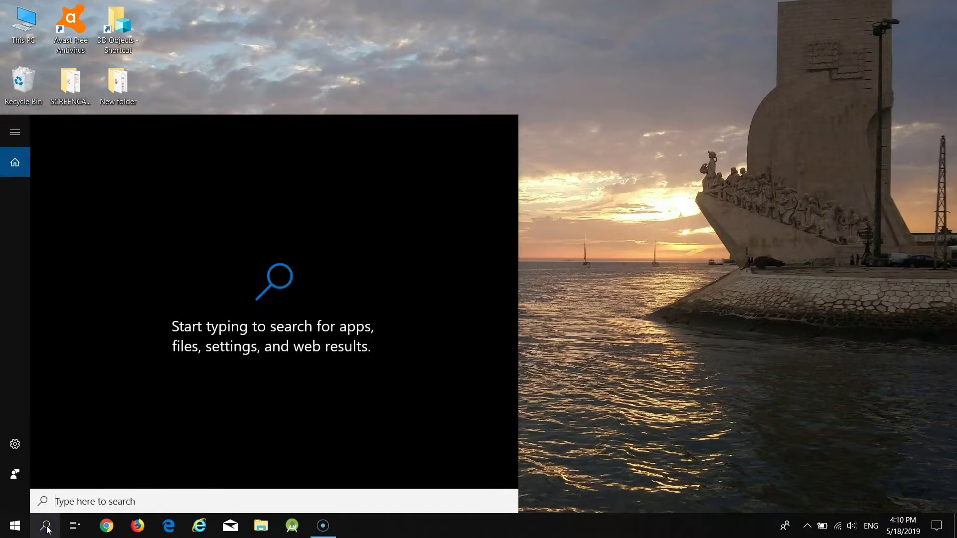
pyautogui.write('proxy')
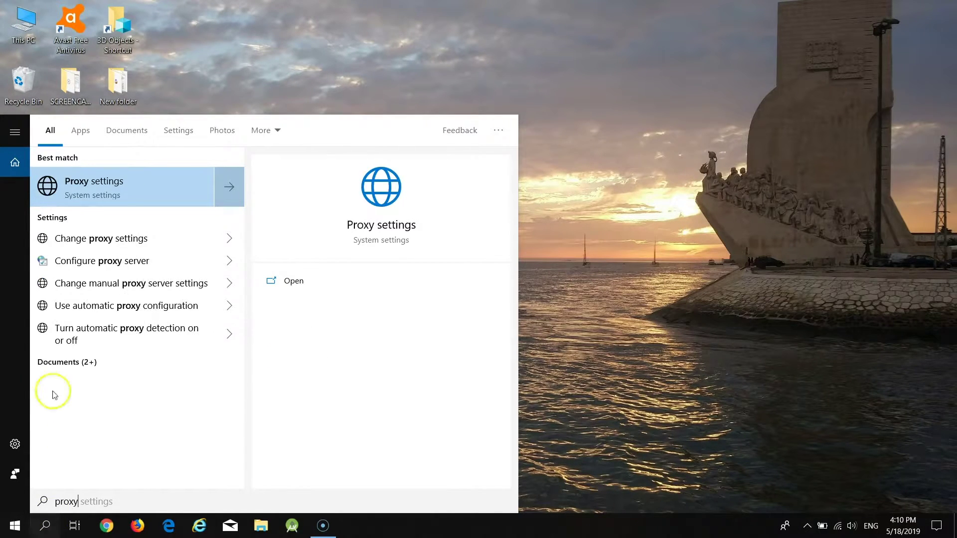
pyautogui.click(121, 186)
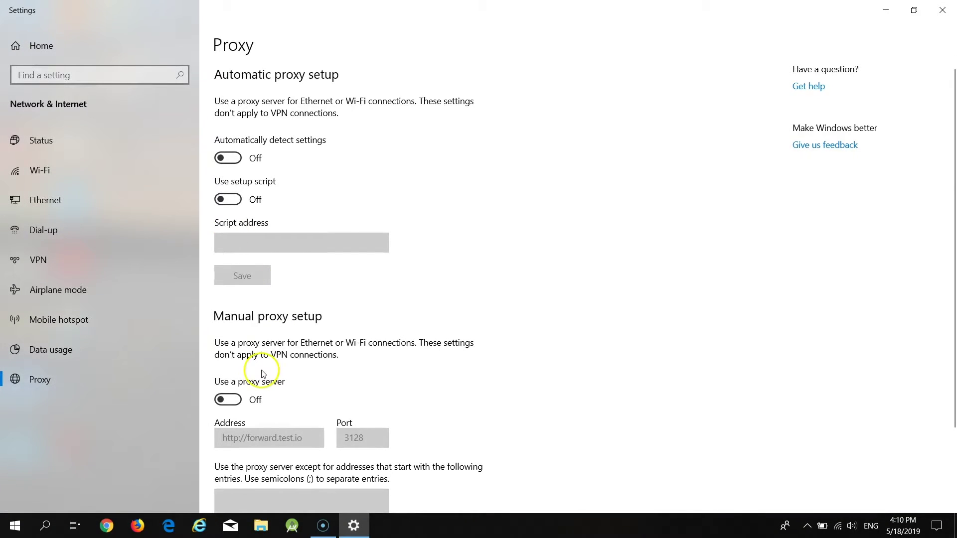
# - Turn on the manual proxy with address forward.test.io, port 3128, and save it
pyautogui.click(234, 400)
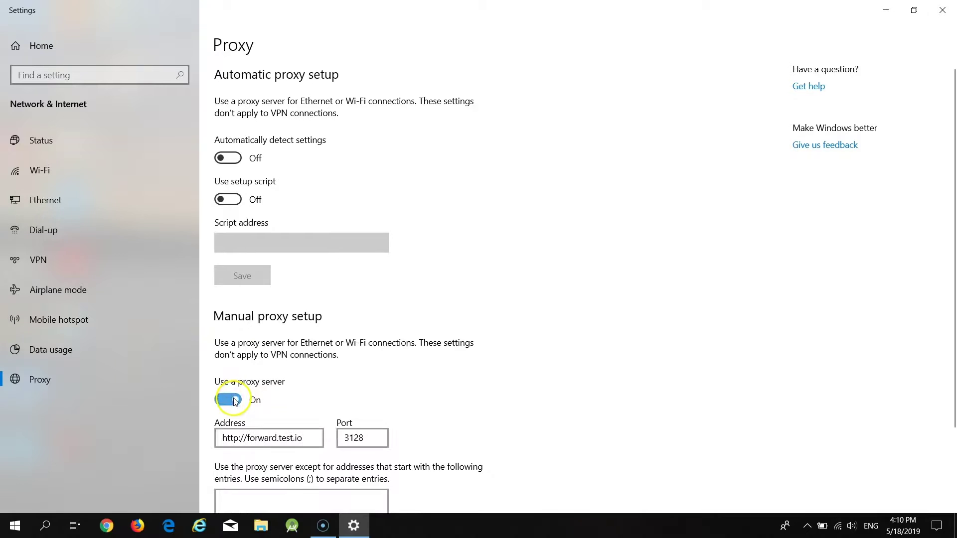
pyautogui.moveTo(312, 438); pyautogui.dragTo(177, 438)
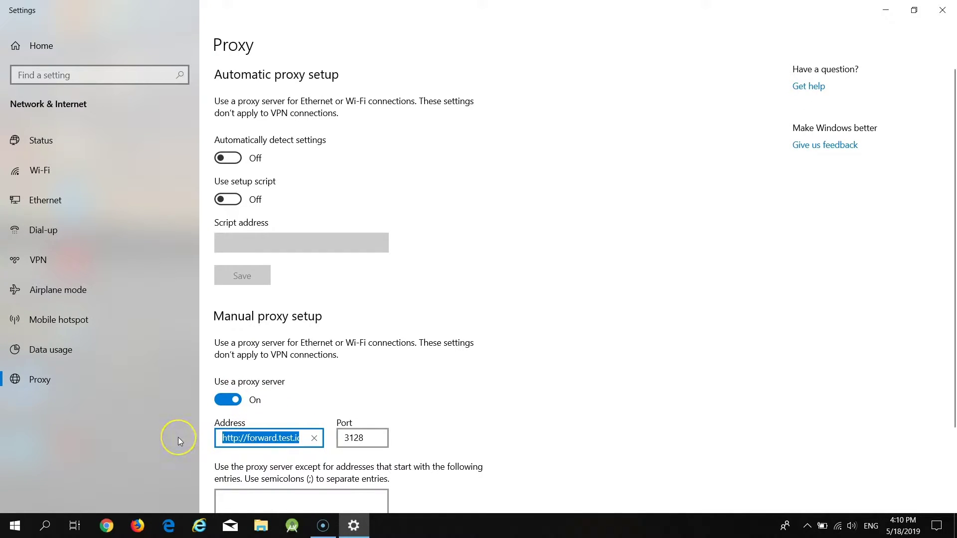
pyautogui.write('forward.')
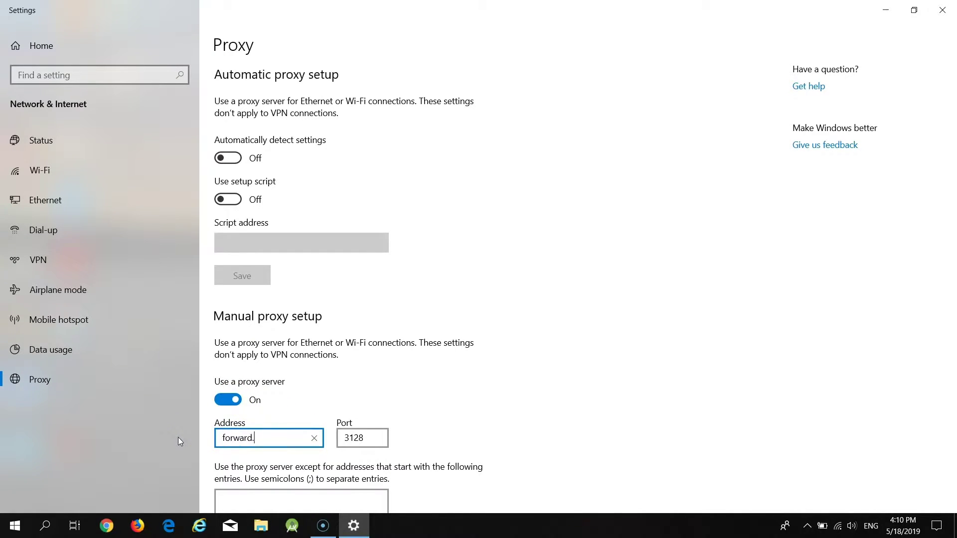
pyautogui.write('test.io')
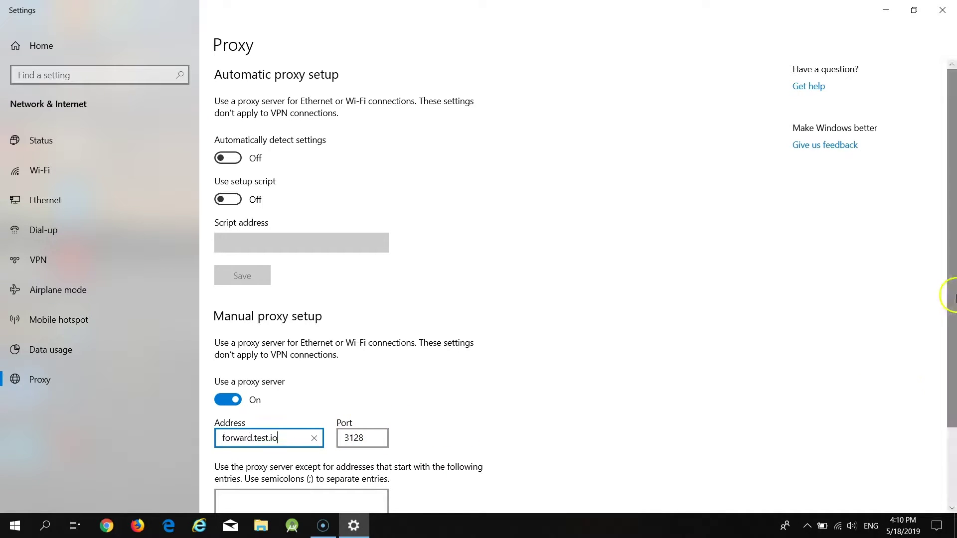
pyautogui.moveTo(952, 298); pyautogui.dragTo(946, 399)
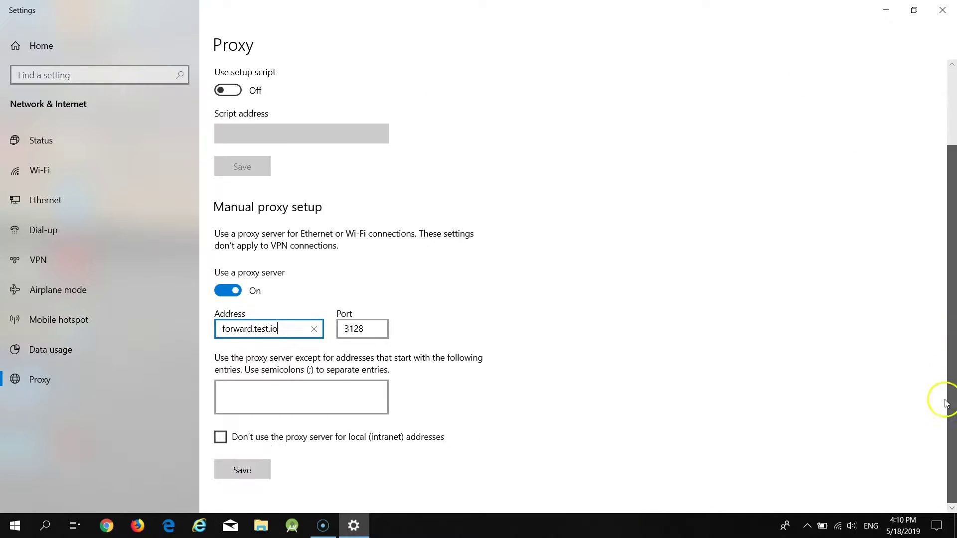
pyautogui.click(252, 474)
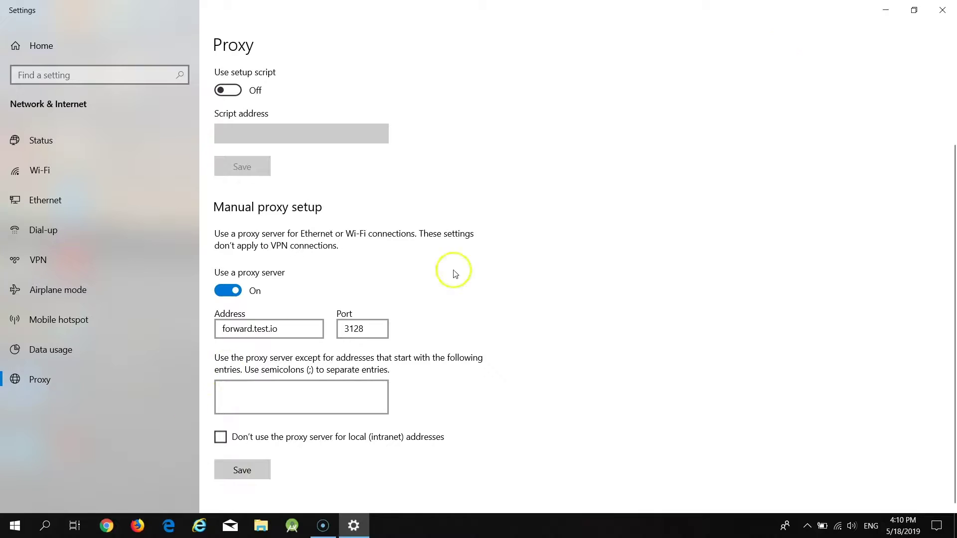
# - Close Settings, launch Firefox and enter the proxy account's user name and password
pyautogui.click(942, 10)
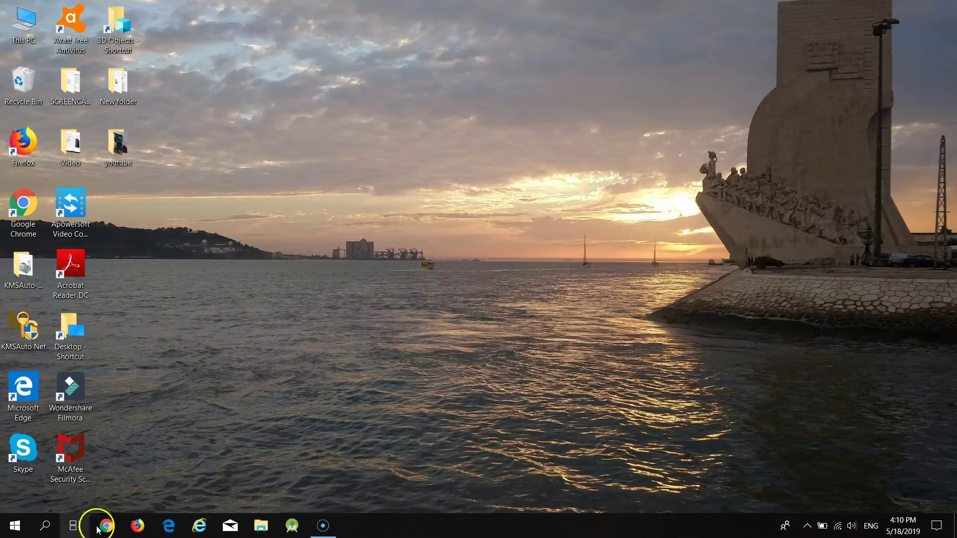
pyautogui.click(137, 525)
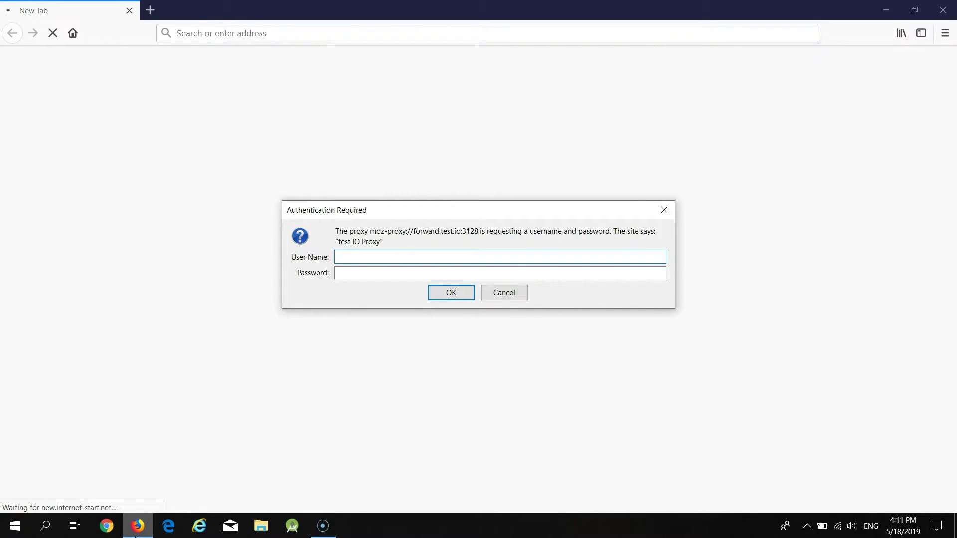
pyautogui.hotkey('ctrl', 'v')
pyautogui.click(363, 276)
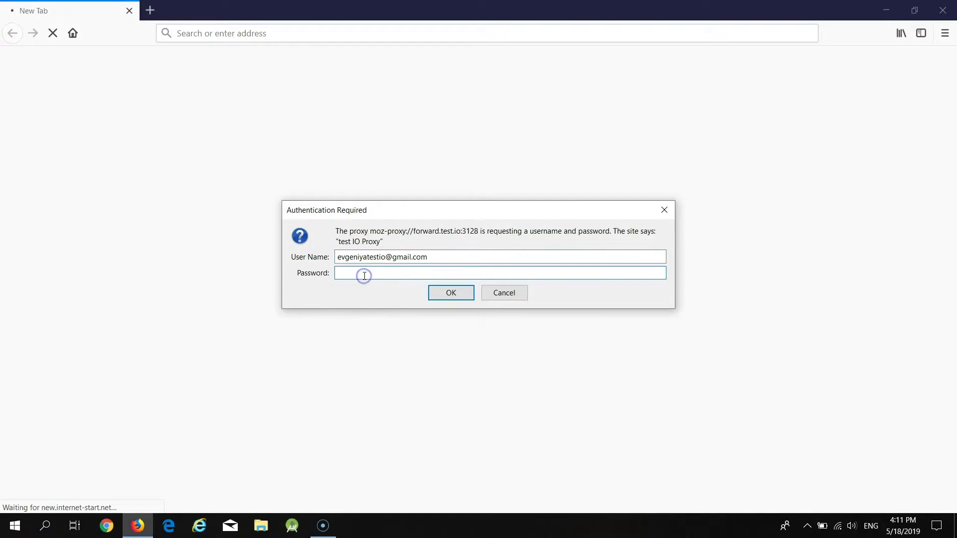
pyautogui.write('t')
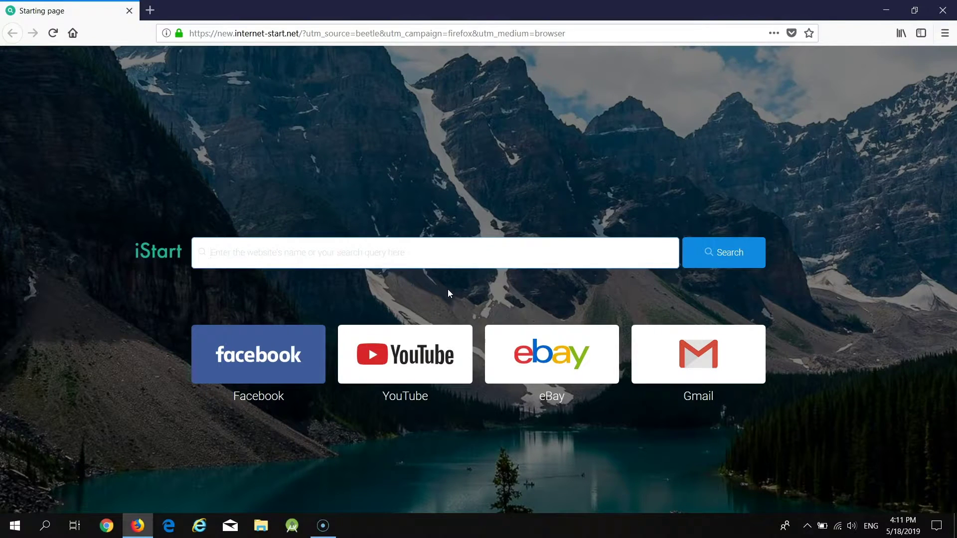
pyautogui.click(452, 31)
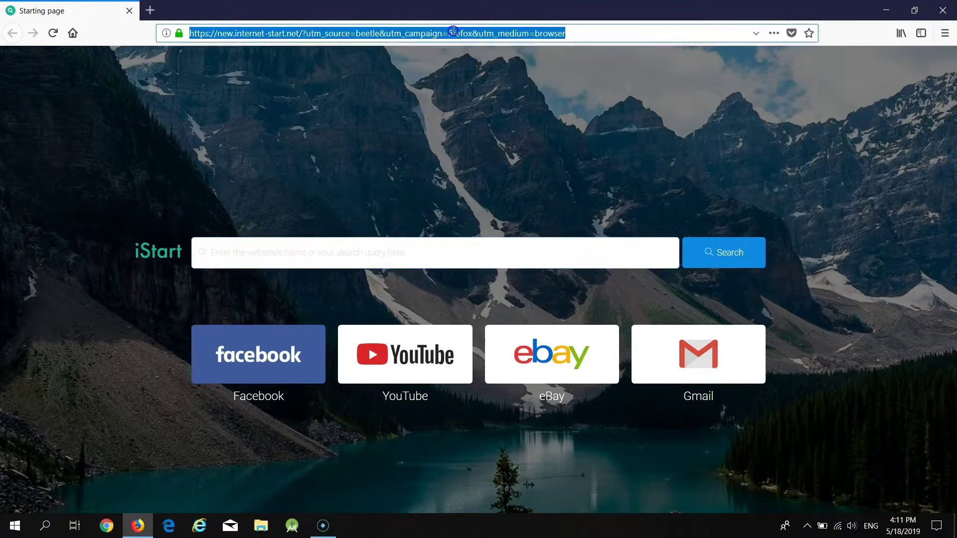
pyautogui.write('m')
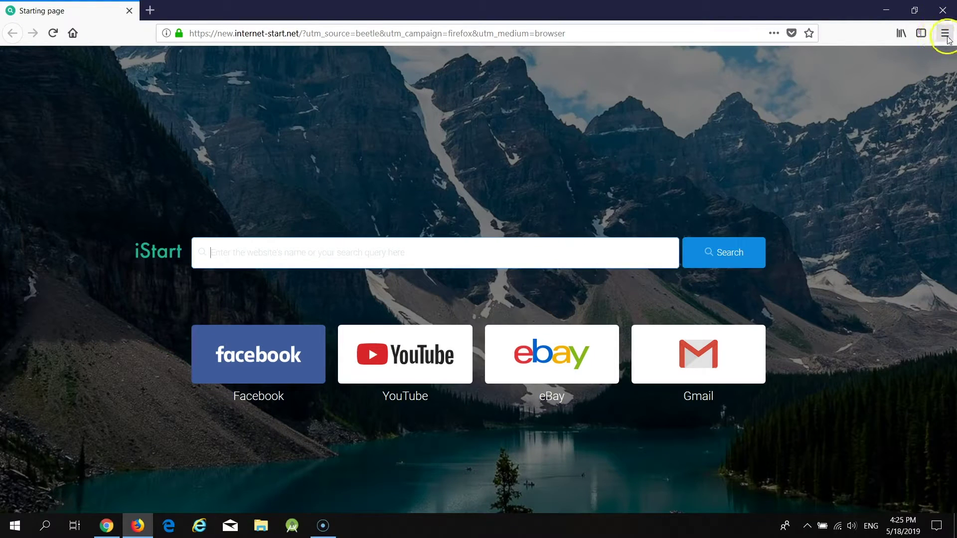
# - Set Firefox's connection settings to manual proxy forward.test.io, port 3128, for all protocols
pyautogui.click(946, 33)
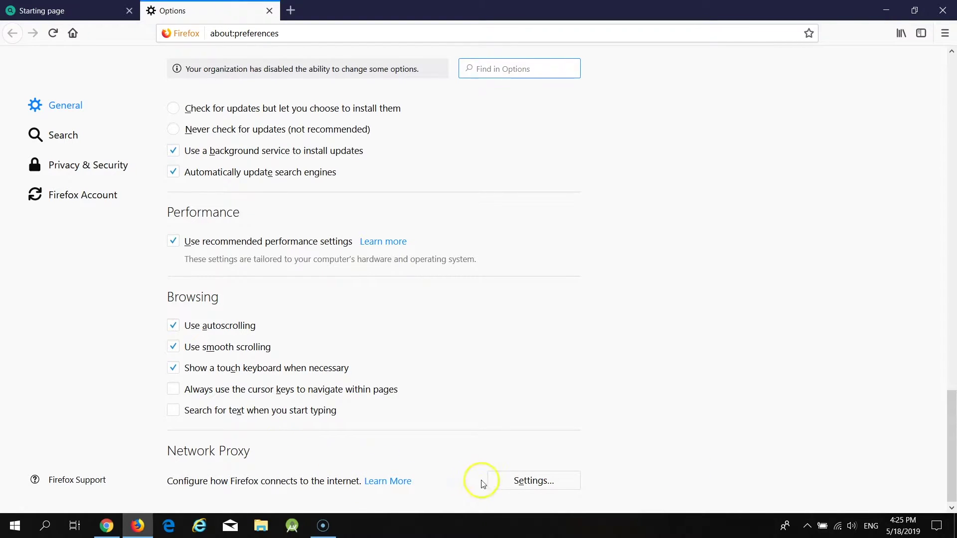
pyautogui.click(532, 483)
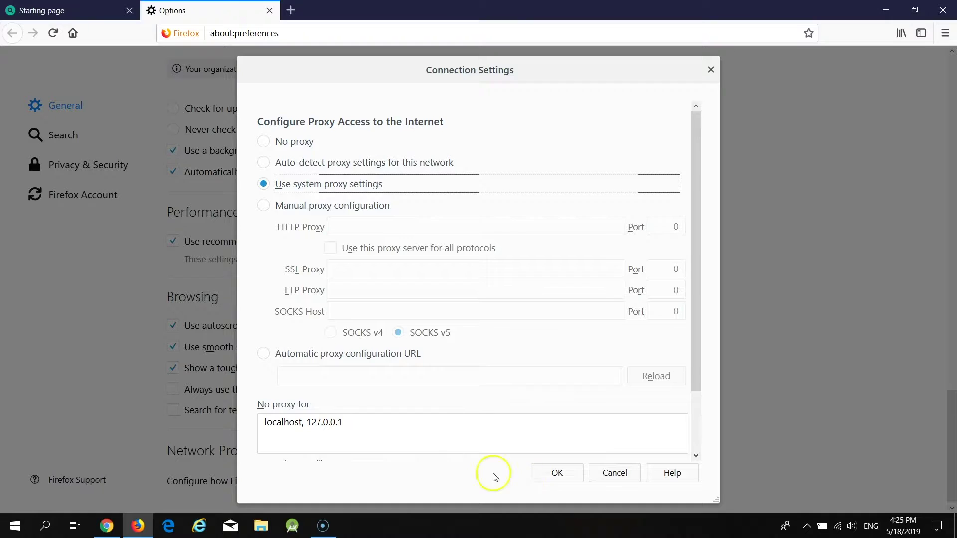
pyautogui.click(263, 205)
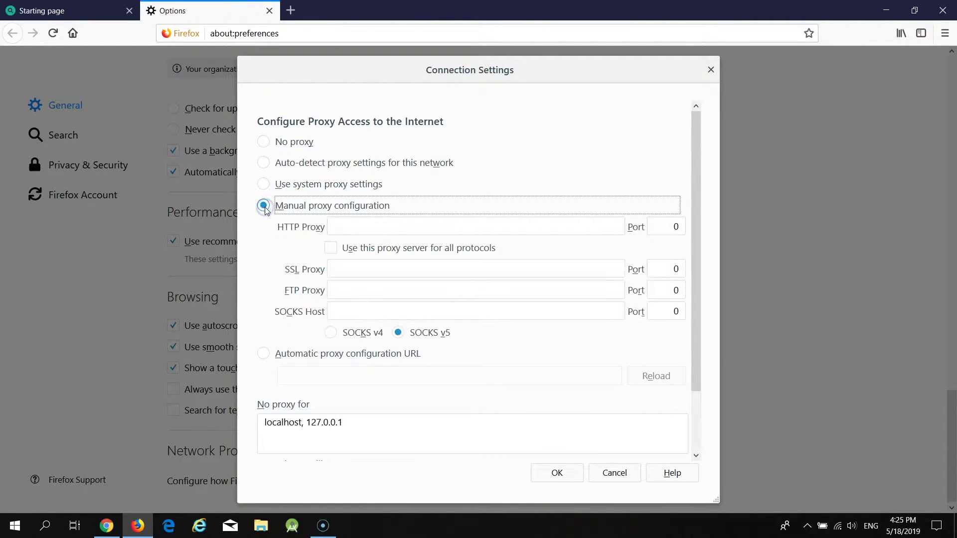
pyautogui.click(380, 225)
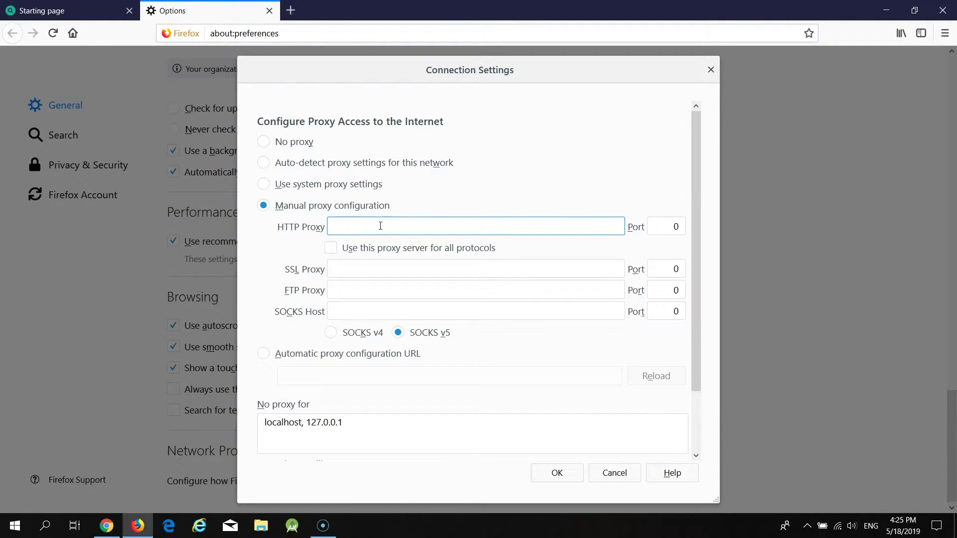
pyautogui.write('forward.test.io')
pyautogui.click(678, 225)
pyautogui.doubleClick(679, 226)
pyautogui.write('3128')
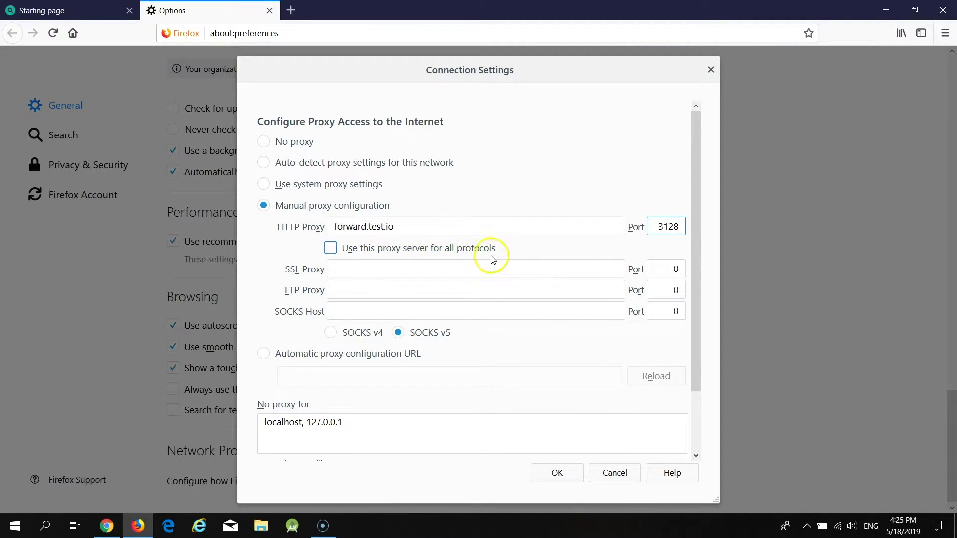
pyautogui.click(331, 248)
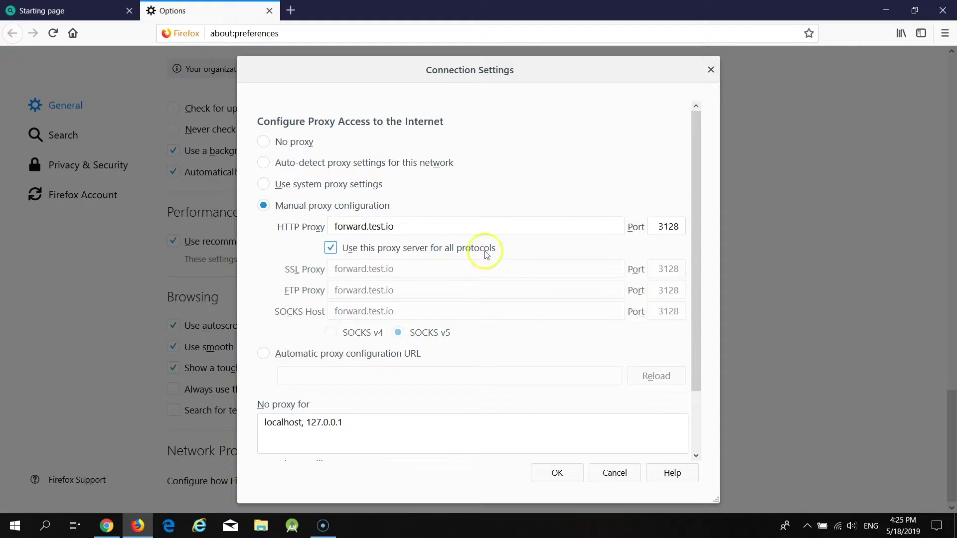
pyautogui.click(557, 473)
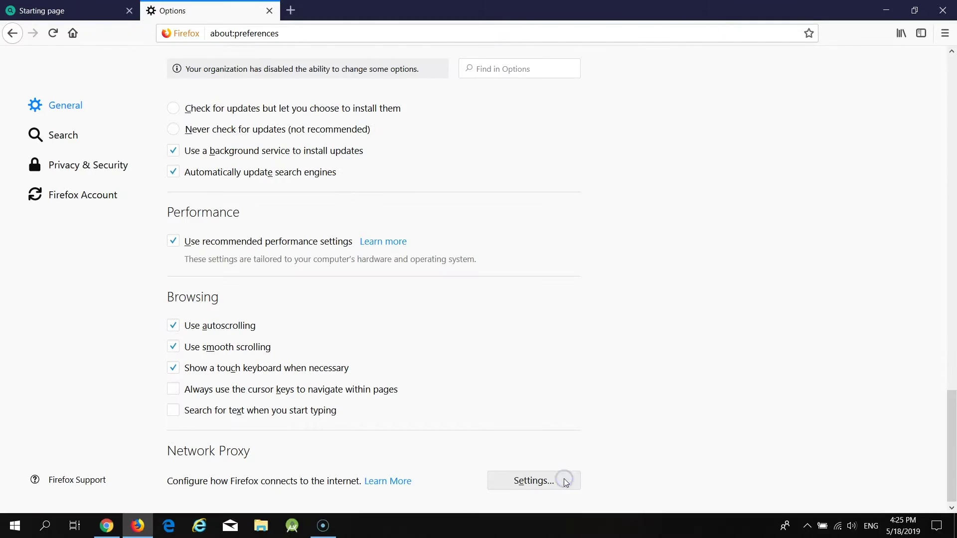
# - Reload the page and re-authenticate to the proxy with the account's user name and password
pyautogui.click(53, 33)
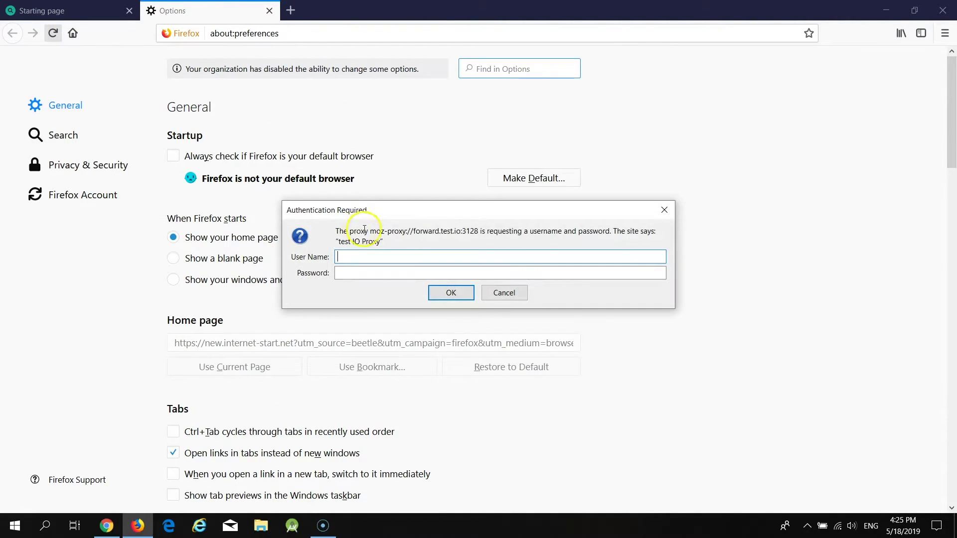
pyautogui.click(368, 258)
pyautogui.hotkey('ctrl', 'v')
pyautogui.click(391, 275)
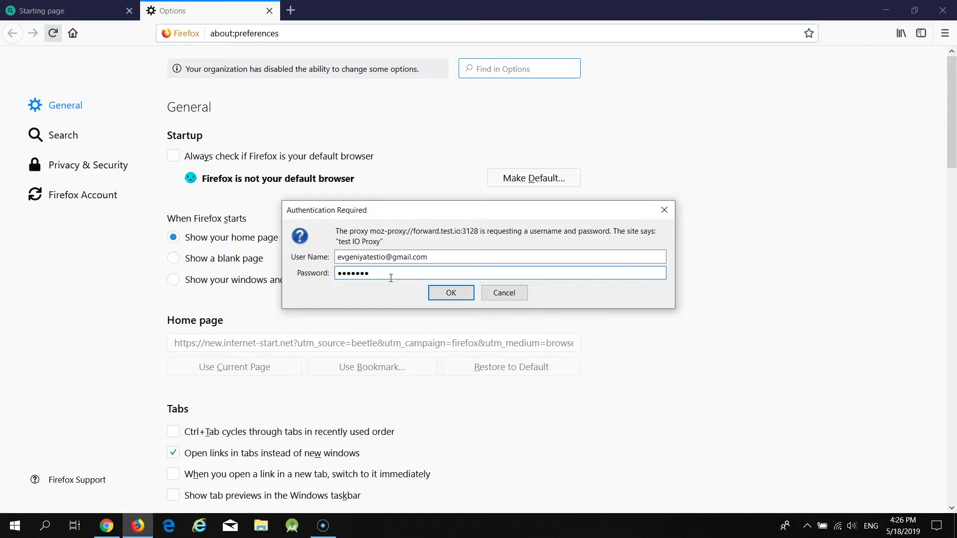
pyautogui.click(451, 293)
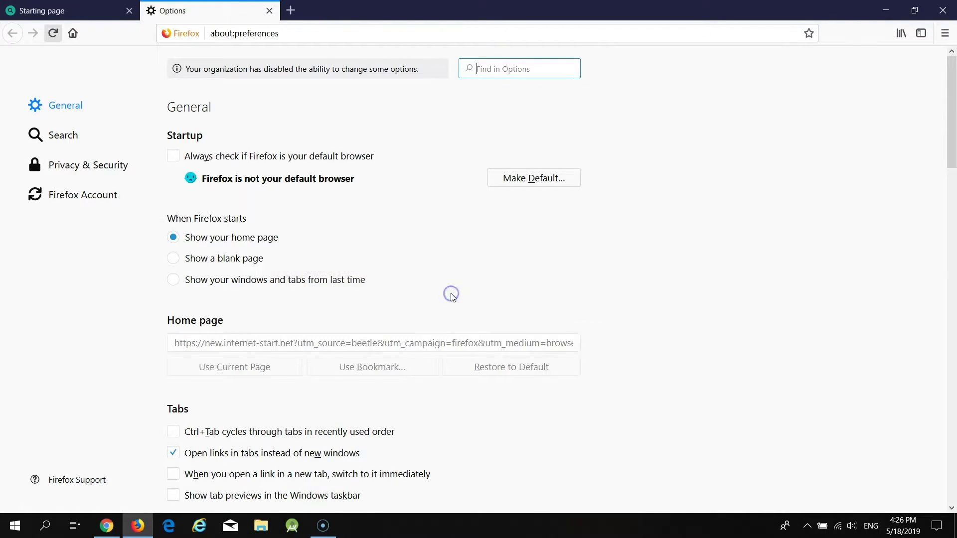
pyautogui.click(290, 10)
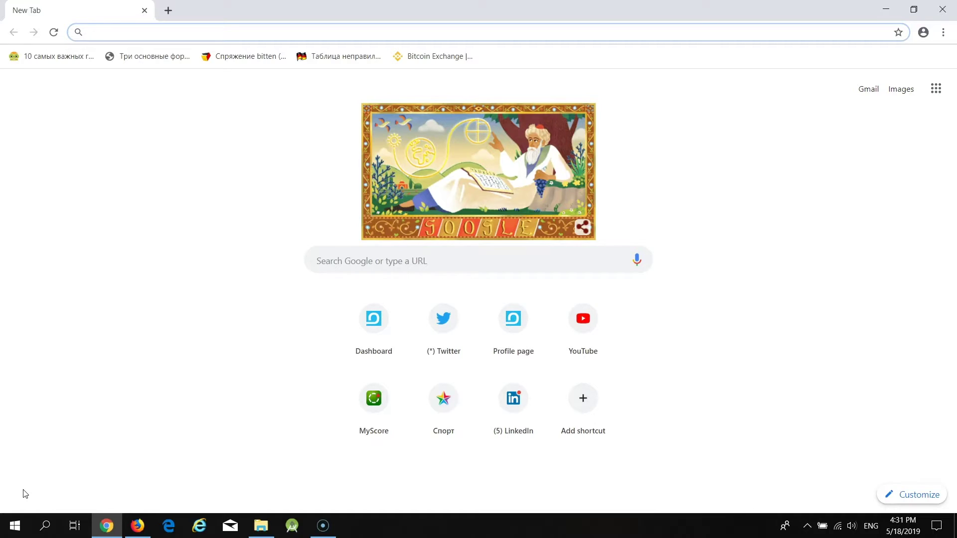
# - Open Chrome's settings and expand the Advanced section
pyautogui.click(944, 32)
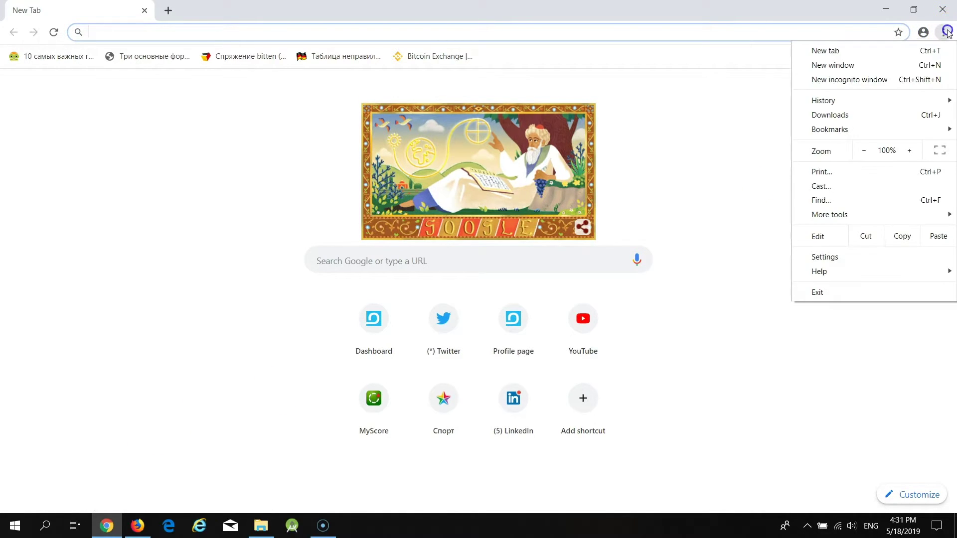
pyautogui.click(825, 257)
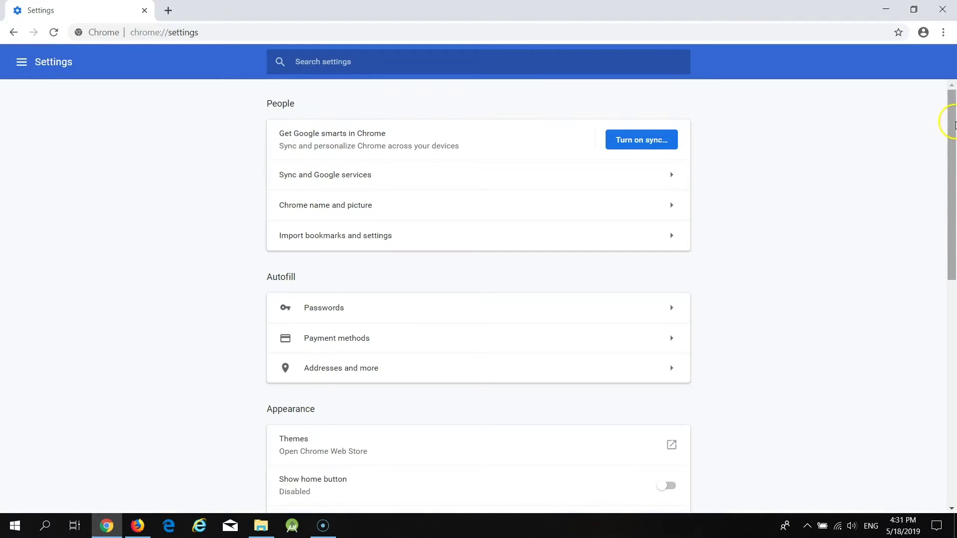
pyautogui.moveTo(951, 125); pyautogui.dragTo(910, 410)
pyautogui.click(478, 462)
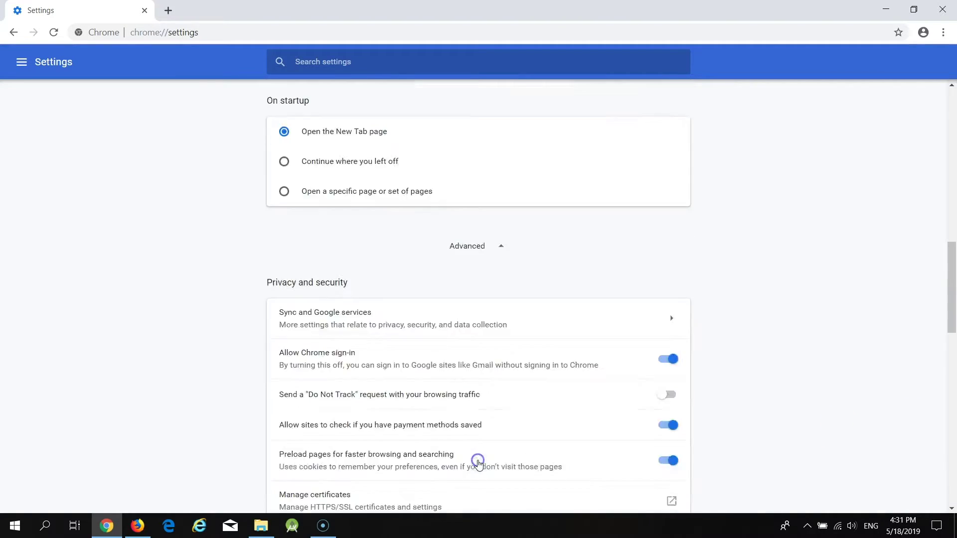
pyautogui.moveTo(949, 309); pyautogui.dragTo(914, 472)
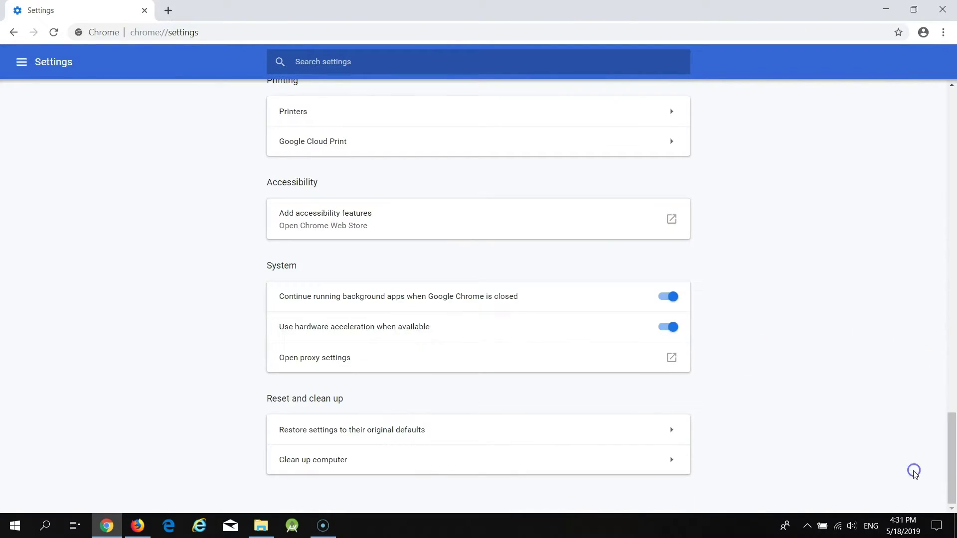
# - Enable the LAN proxy server forward.test.io:3128 and confirm both proxy dialogs
pyautogui.click(336, 365)
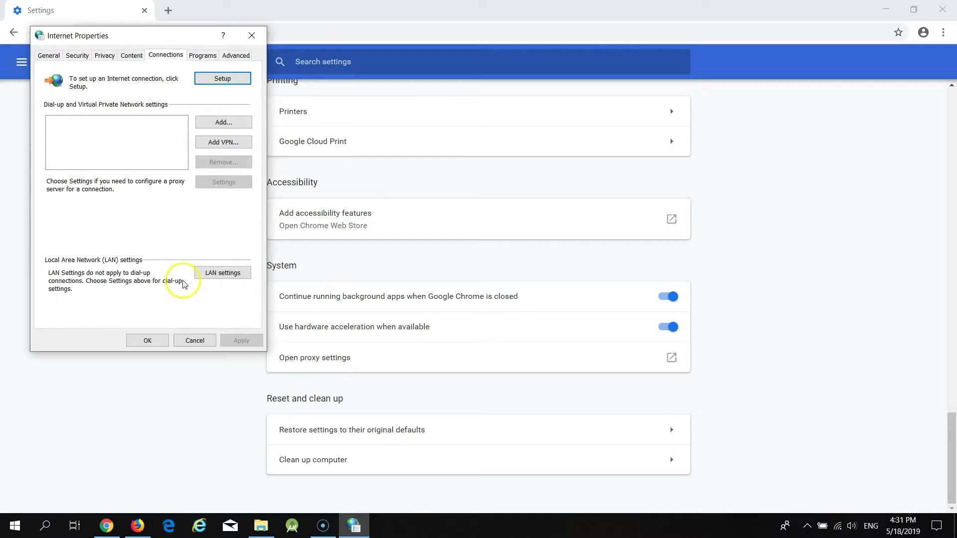
pyautogui.click(227, 273)
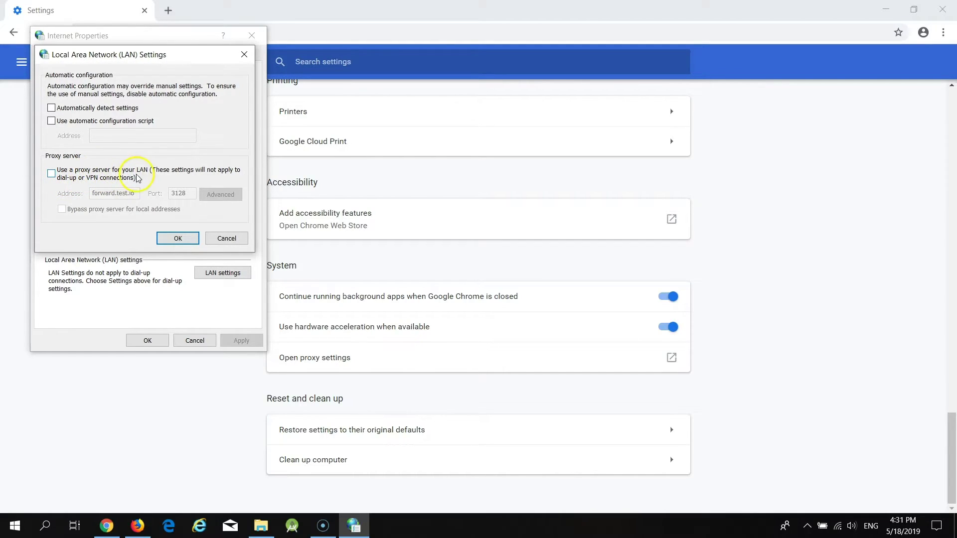
pyautogui.click(53, 173)
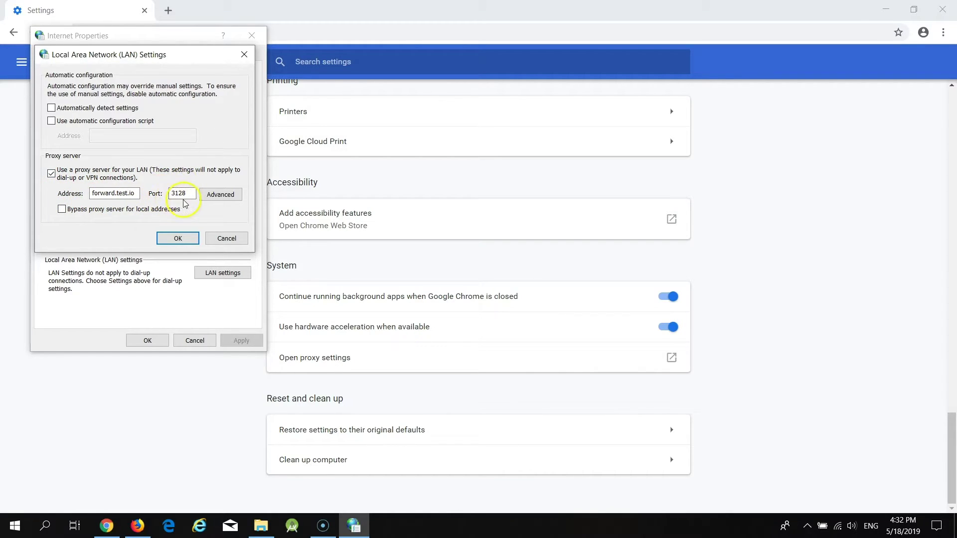
pyautogui.click(173, 240)
pyautogui.click(151, 342)
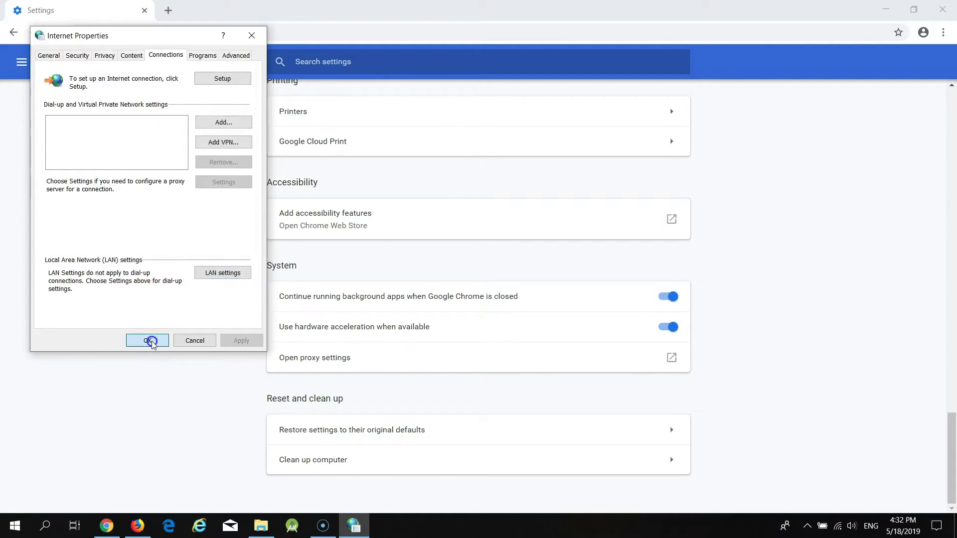
# - Open mylocation.org in a new Chrome tab to check the apparent IP location
pyautogui.click(170, 9)
pyautogui.write('myl')
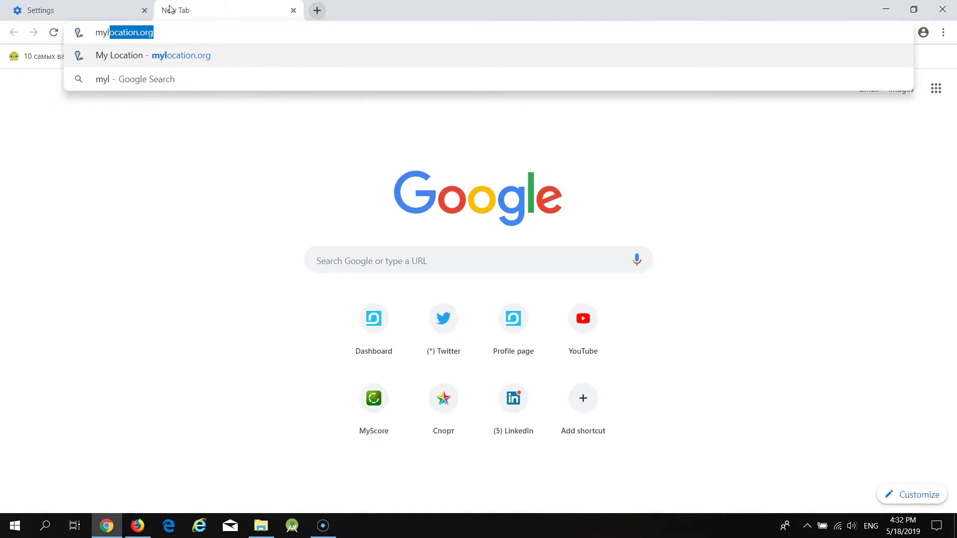
pyautogui.click(249, 56)
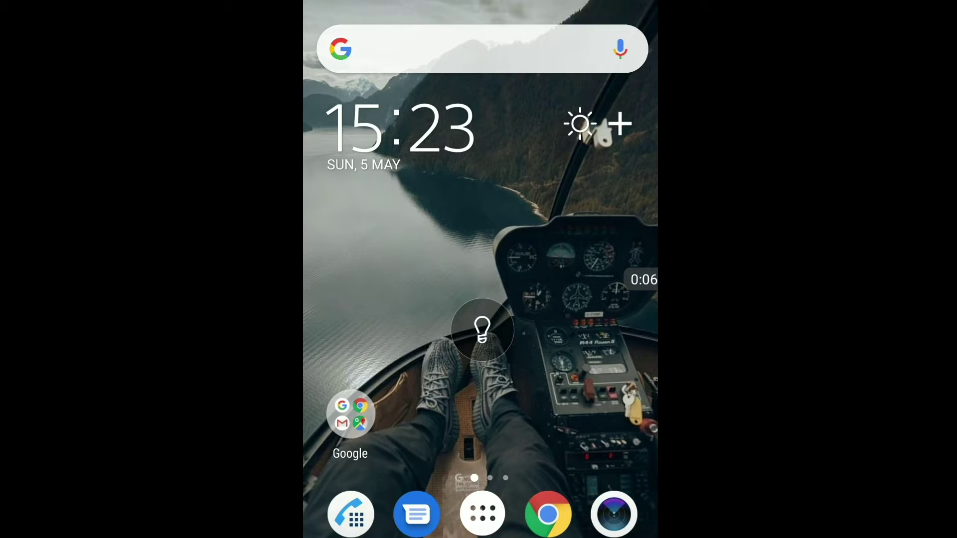
# - Edit the connected Wi-Fi network and set its proxy option to Manual
pyautogui.moveTo(488, 17); pyautogui.dragTo(486, 299)
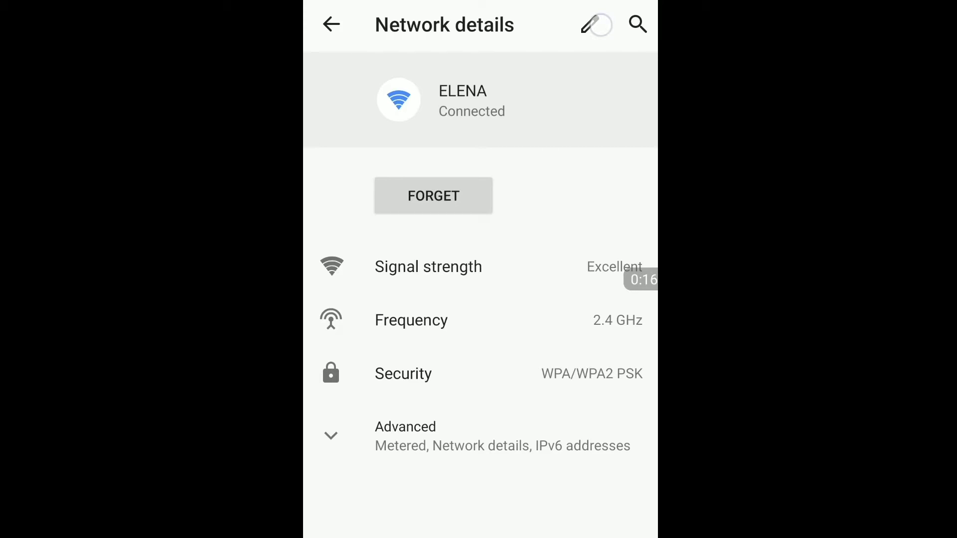
pyautogui.click(598, 25)
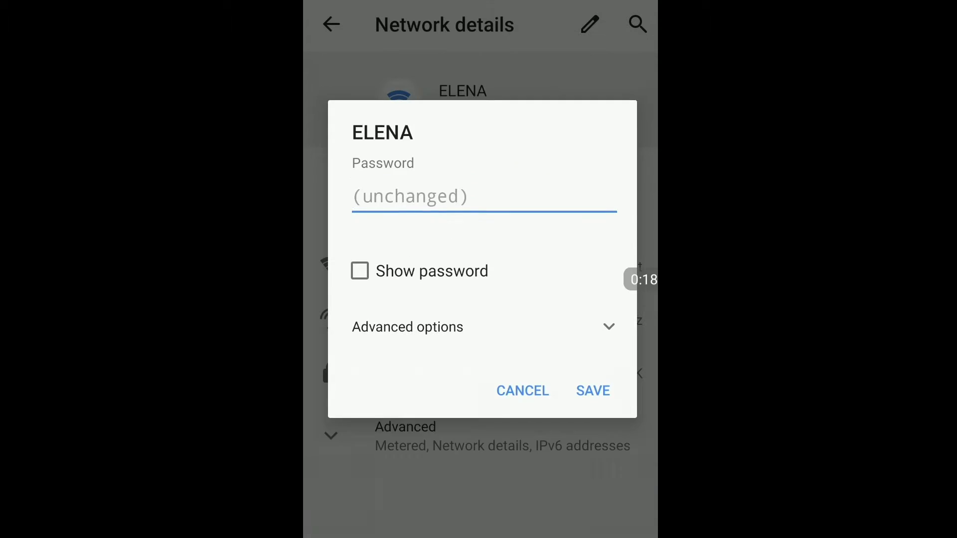
pyautogui.click(609, 346)
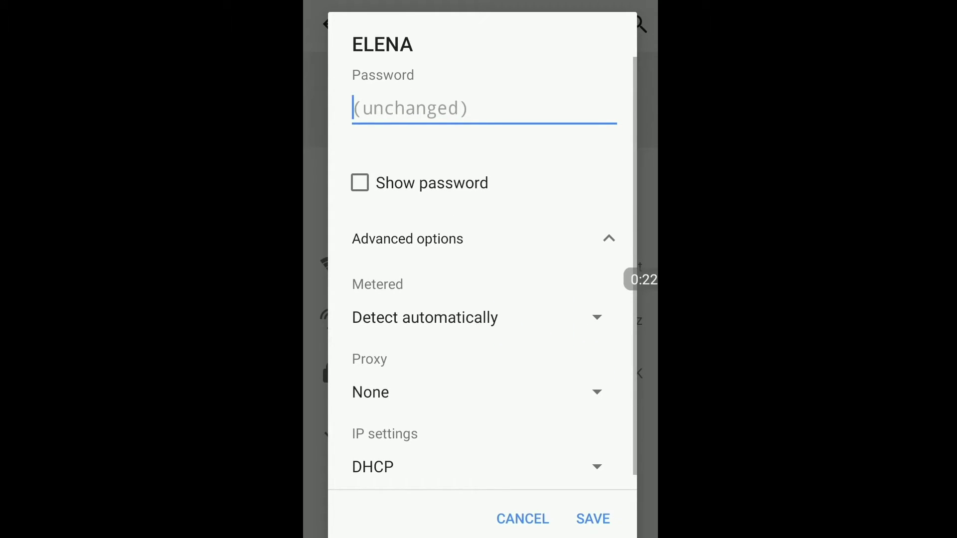
pyautogui.click(597, 392)
pyautogui.click(394, 437)
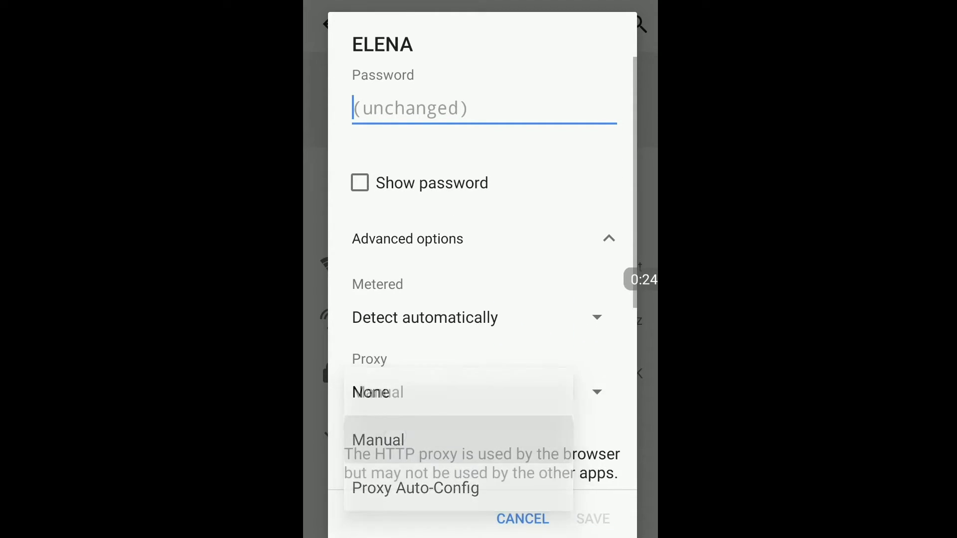
# - Enter proxy hostname forward.test.io and port 3128, then save the network
pyautogui.moveTo(555, 354); pyautogui.dragTo(555, 164)
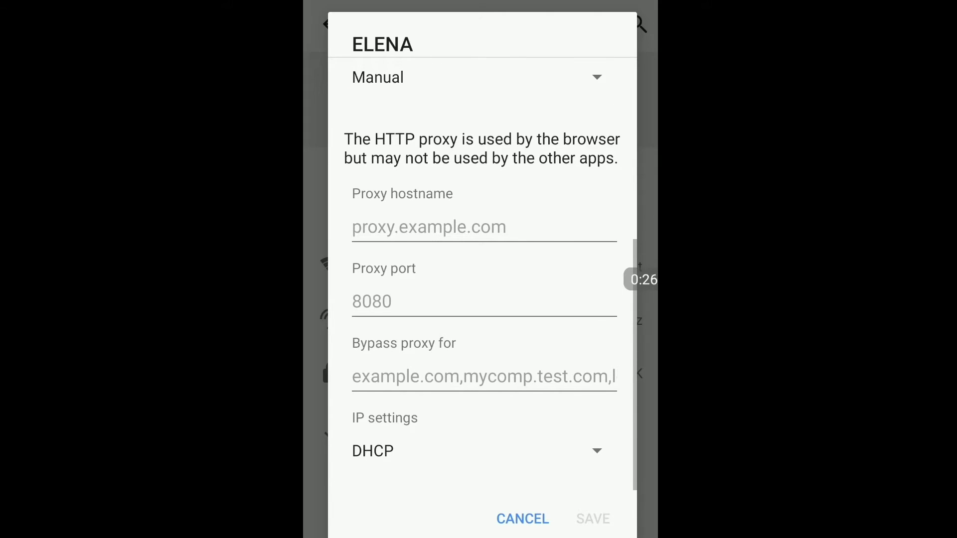
pyautogui.click(429, 230)
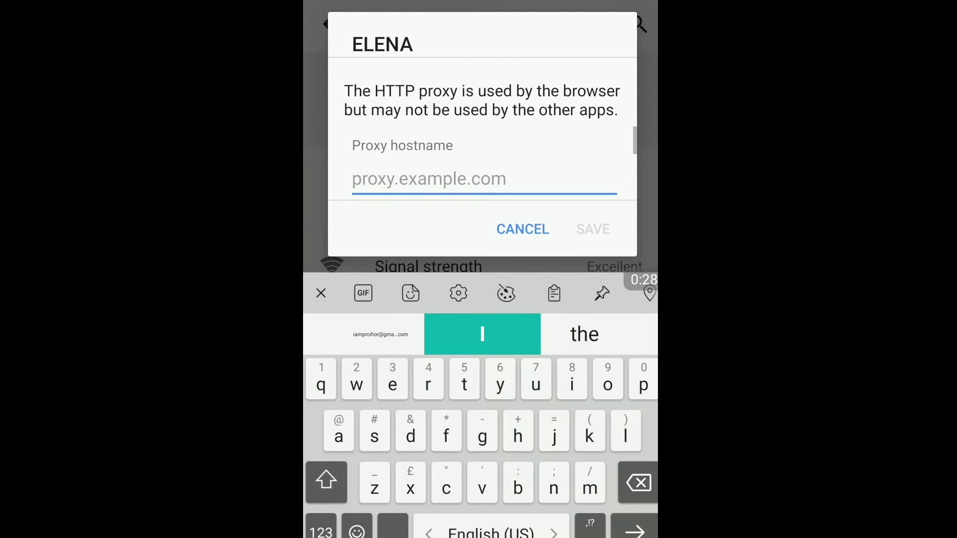
pyautogui.write('fo')
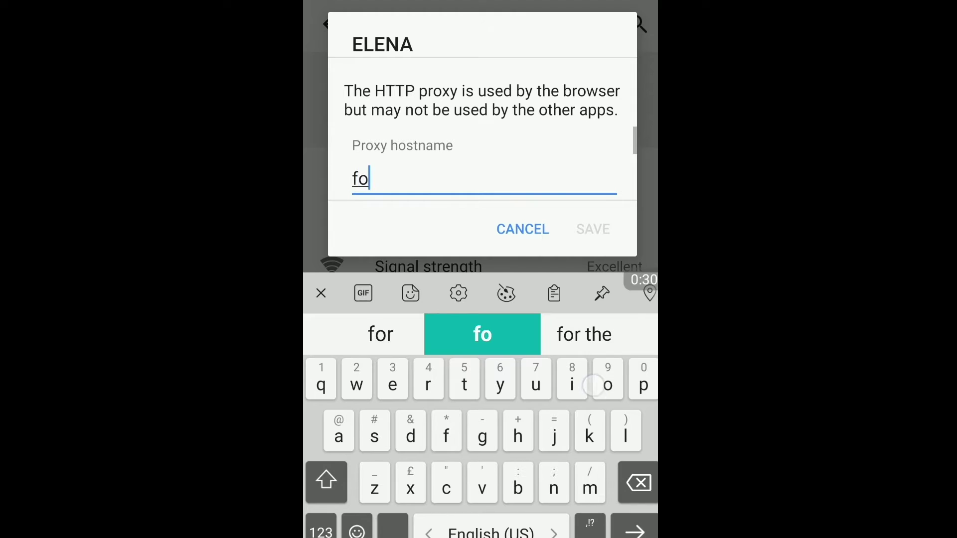
pyautogui.write('rward')
pyautogui.press('BackSpace')
pyautogui.press('BackSpace')
pyautogui.write('ard.test.io')
pyautogui.scroll(-3, 493, 134)
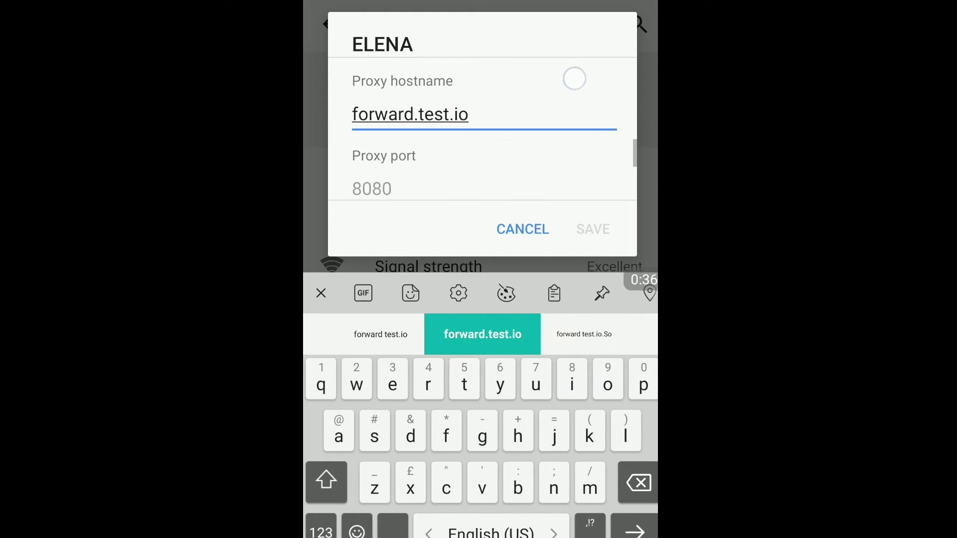
pyautogui.click(398, 153)
pyautogui.write('3128')
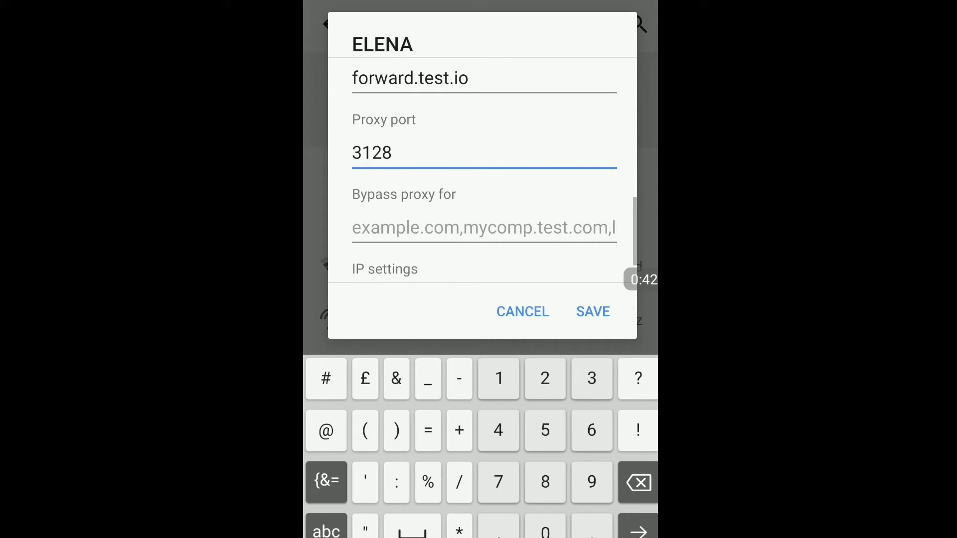
pyautogui.click(592, 312)
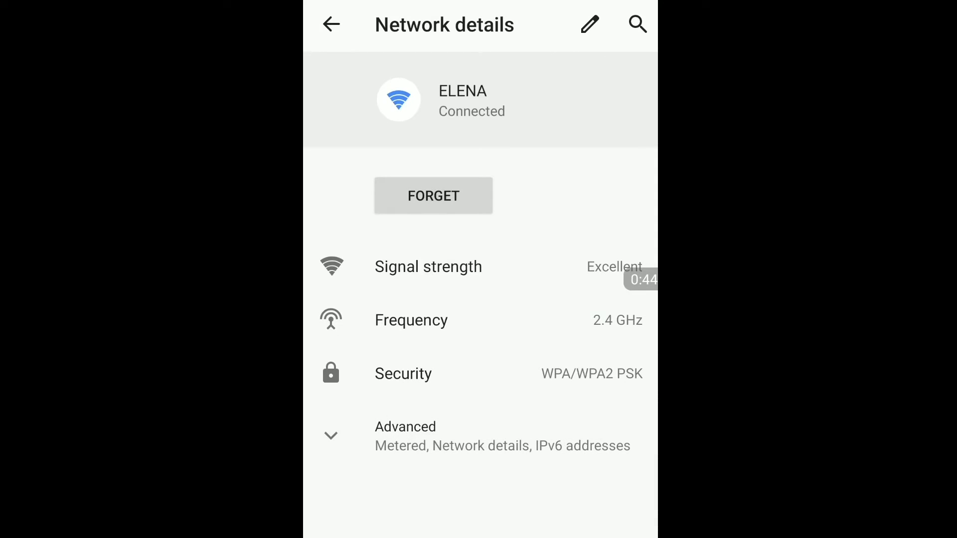
# - Launch mobile Chrome, sign in to the proxy with the account e-mail and password, declining password saving
pyautogui.press('Home')
pyautogui.click(548, 514)
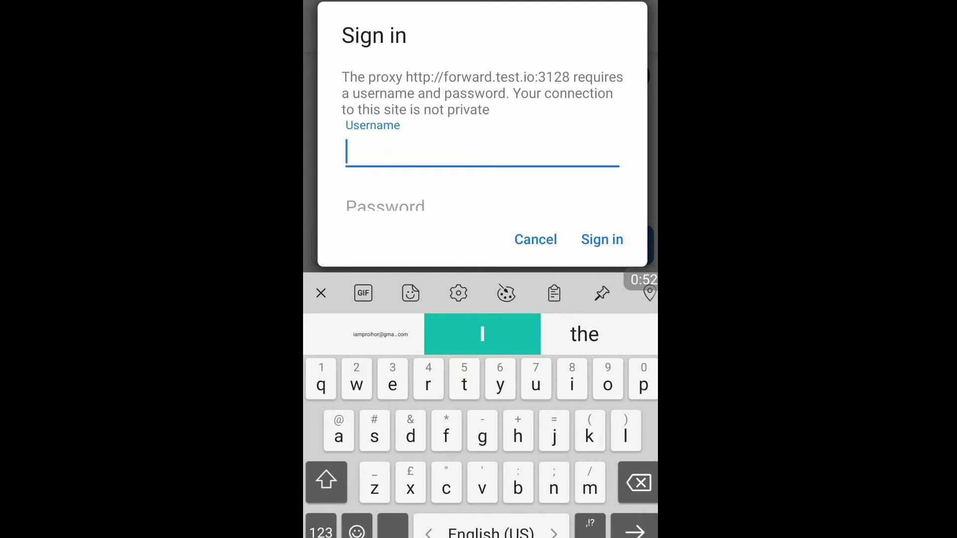
pyautogui.press('Return')
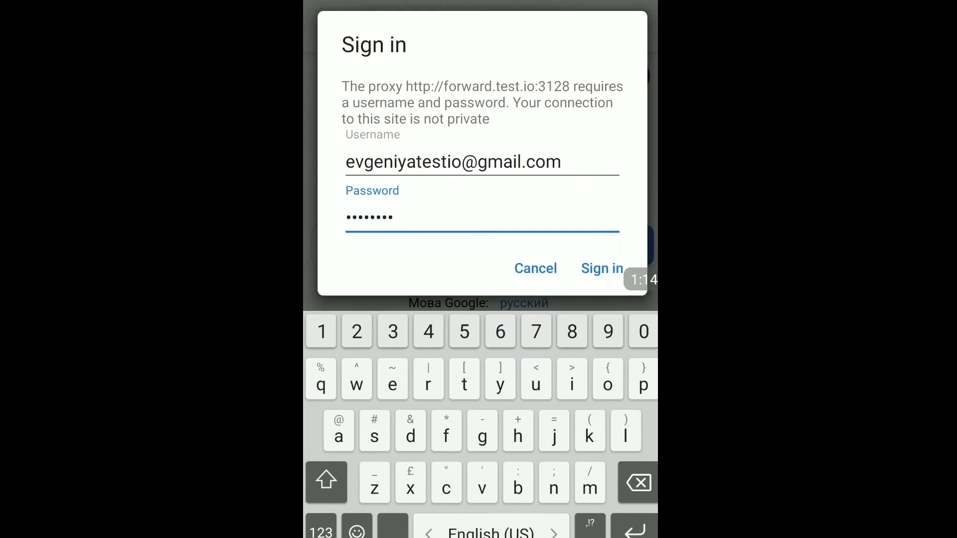
pyautogui.click(602, 268)
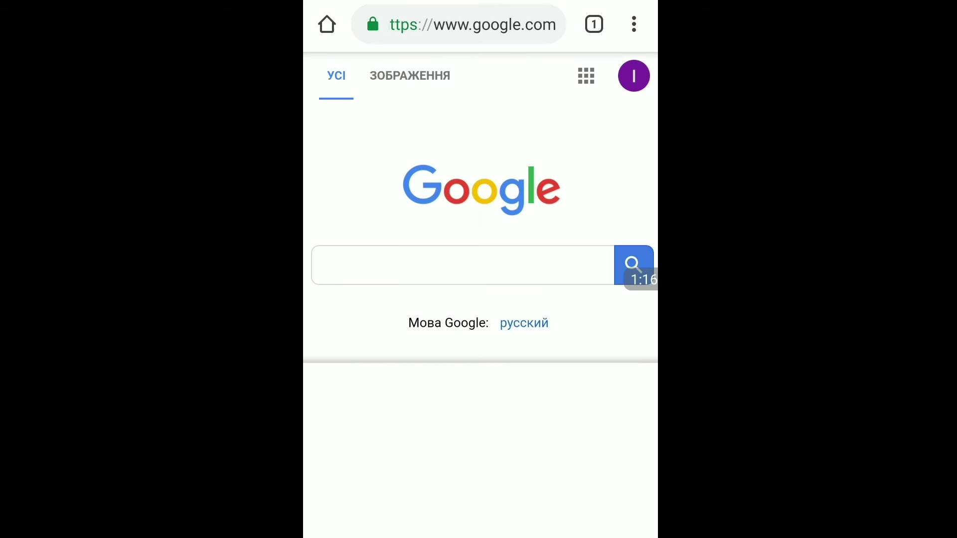
pyautogui.click(634, 391)
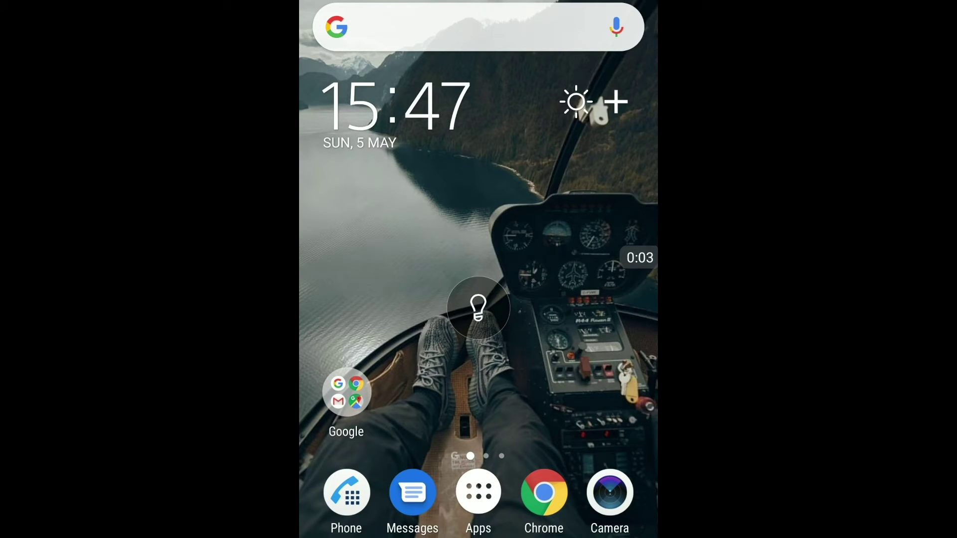
# - Open phone Settings from quick settings and go to Network & Internet > Mobile network > Advanced
pyautogui.moveTo(478, 5); pyautogui.dragTo(478, 150)
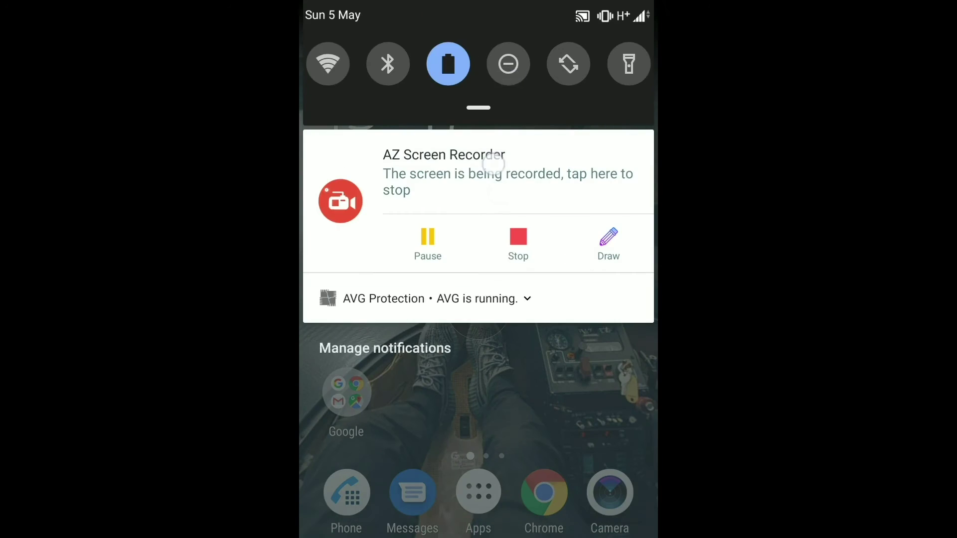
pyautogui.moveTo(480, 274); pyautogui.dragTo(478, 448)
pyautogui.moveTo(598, 249); pyautogui.dragTo(349, 249)
pyautogui.click(629, 414)
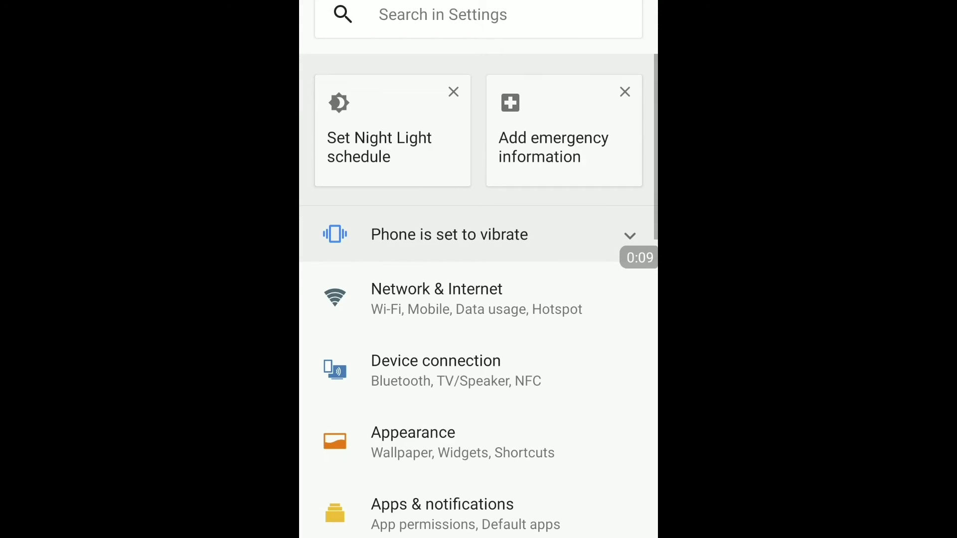
pyautogui.click(495, 298)
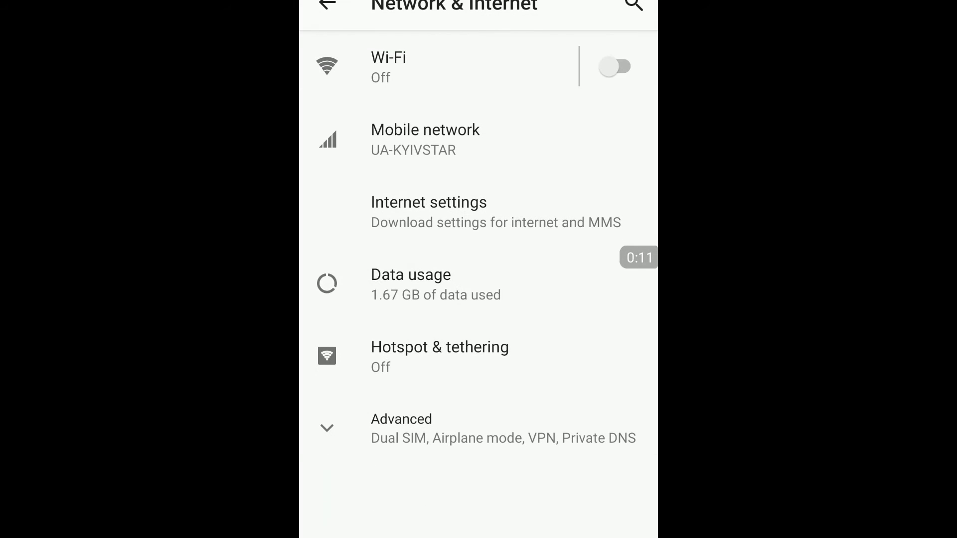
pyautogui.click(518, 142)
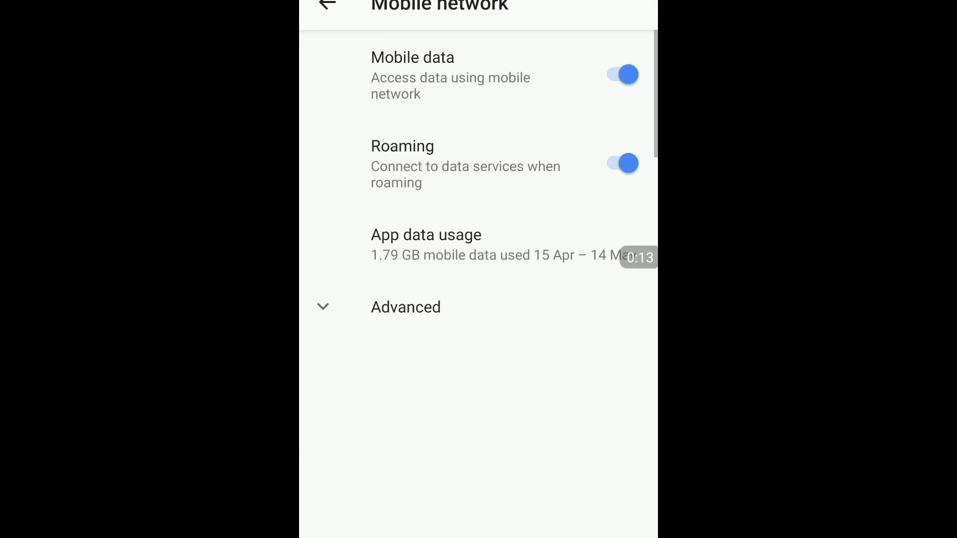
pyautogui.click(394, 312)
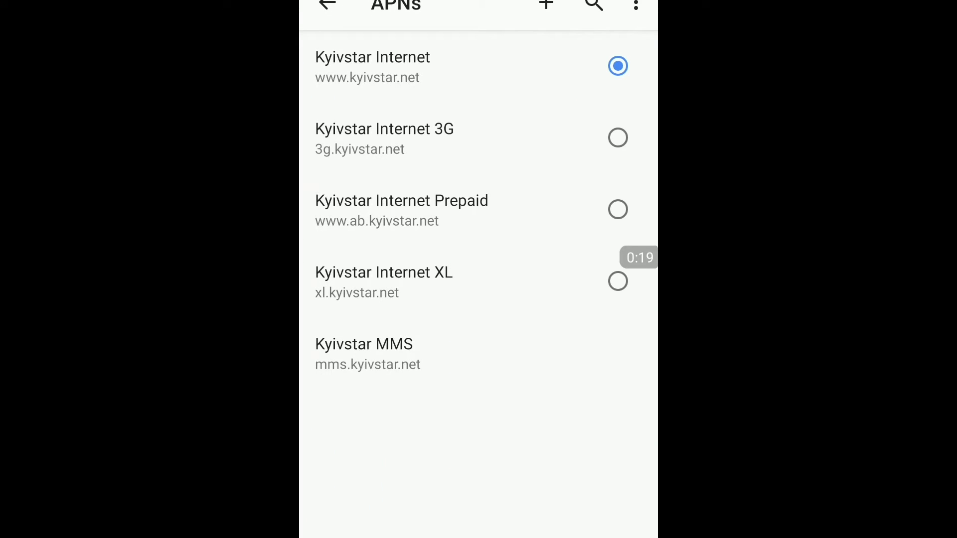
# - Open the Kyivstar Internet access point and set its proxy to forward.test.io
pyautogui.click(521, 55)
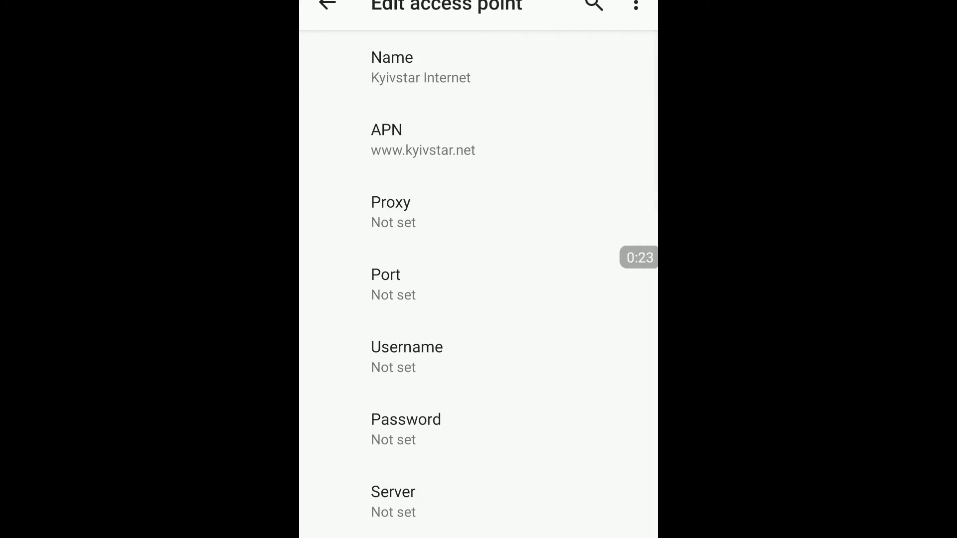
pyautogui.click(391, 212)
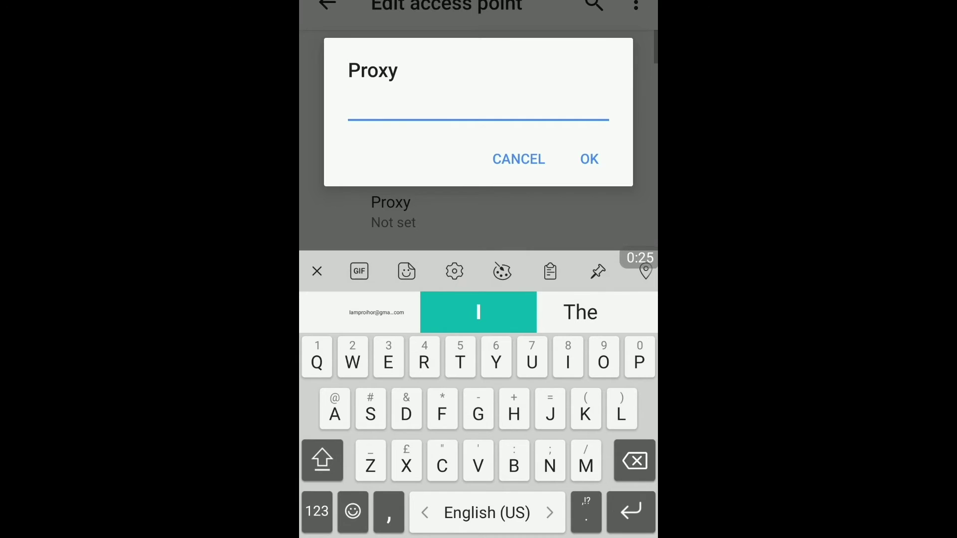
pyautogui.click(323, 461)
pyautogui.write('for')
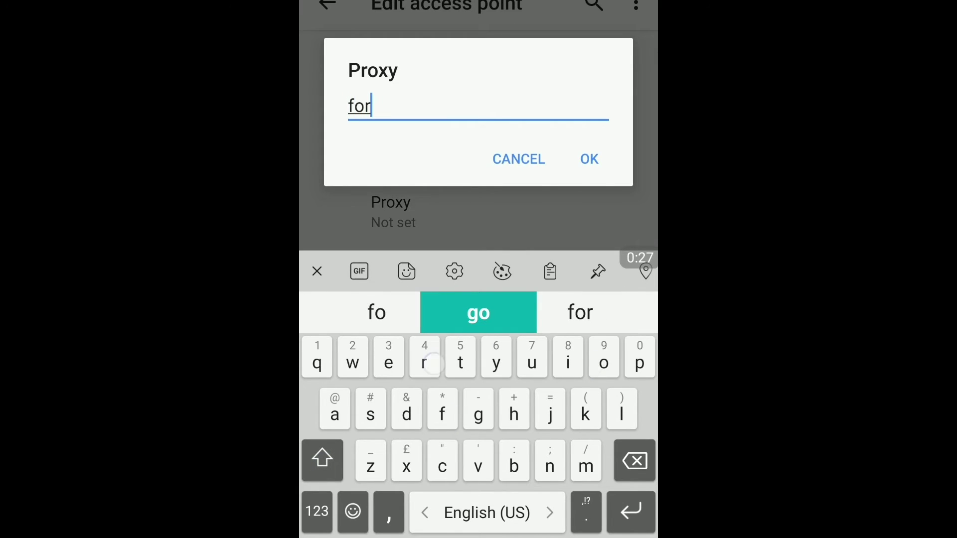
pyautogui.write('ward.')
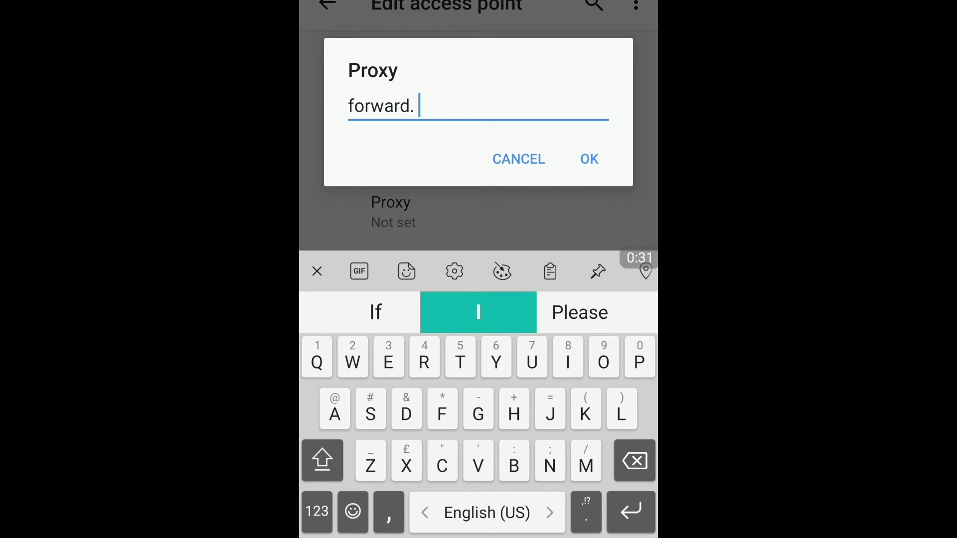
pyautogui.press('BackSpace')
pyautogui.write('test.io')
pyautogui.click(590, 159)
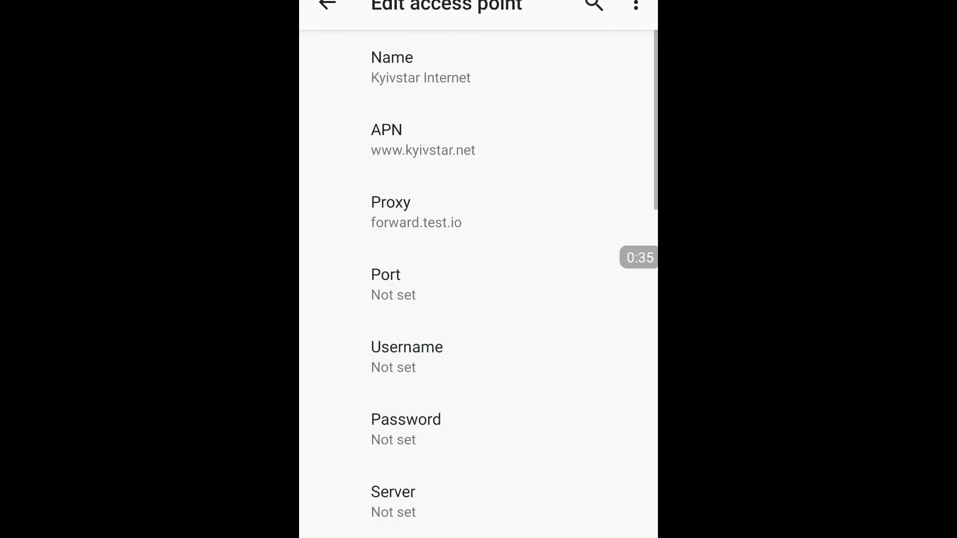
# - Set the access point's proxy port to 3128
pyautogui.click(455, 293)
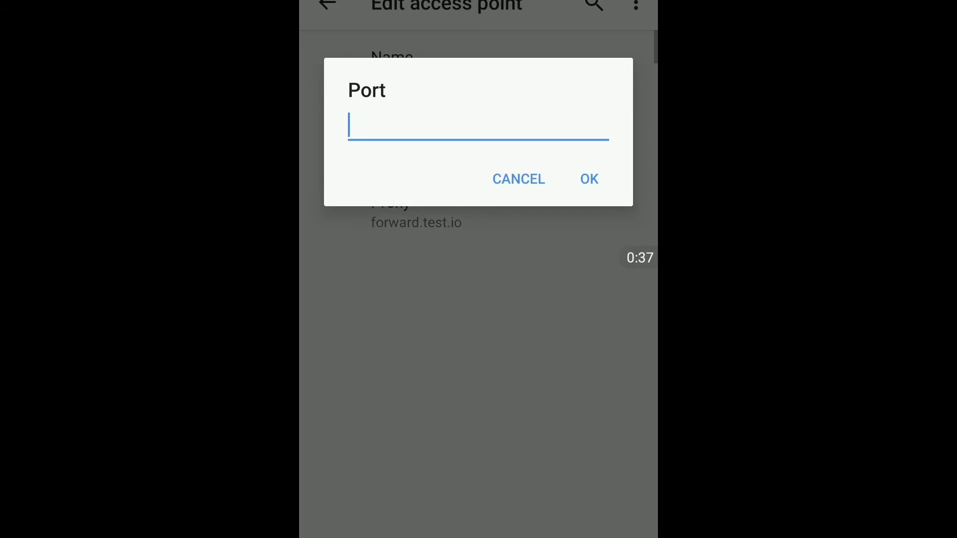
pyautogui.click(319, 513)
pyautogui.write('3128')
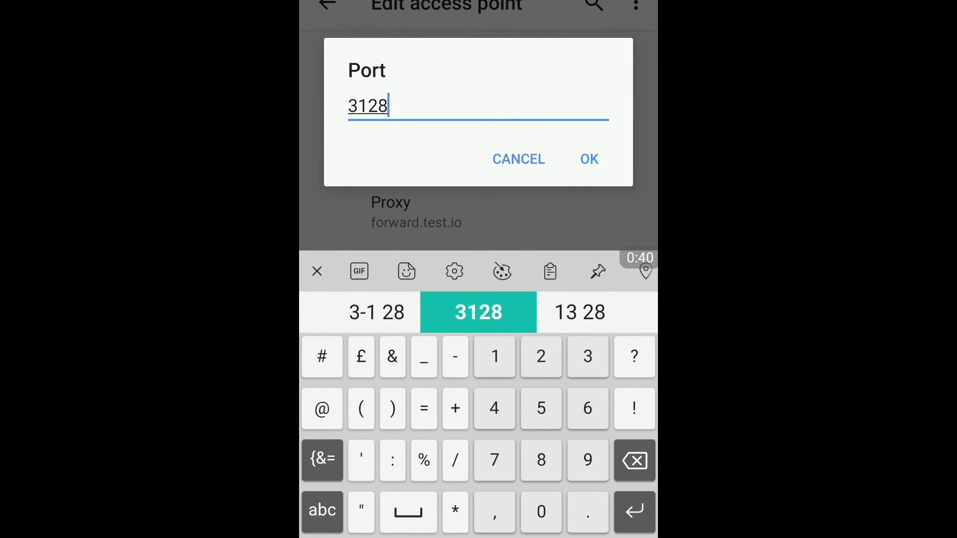
pyautogui.click(594, 154)
# - Paste the proxy account's username into the Kyivstar Internet access point's Username field
pyautogui.moveTo(570, 275); pyautogui.dragTo(576, 205)
pyautogui.click(573, 274)
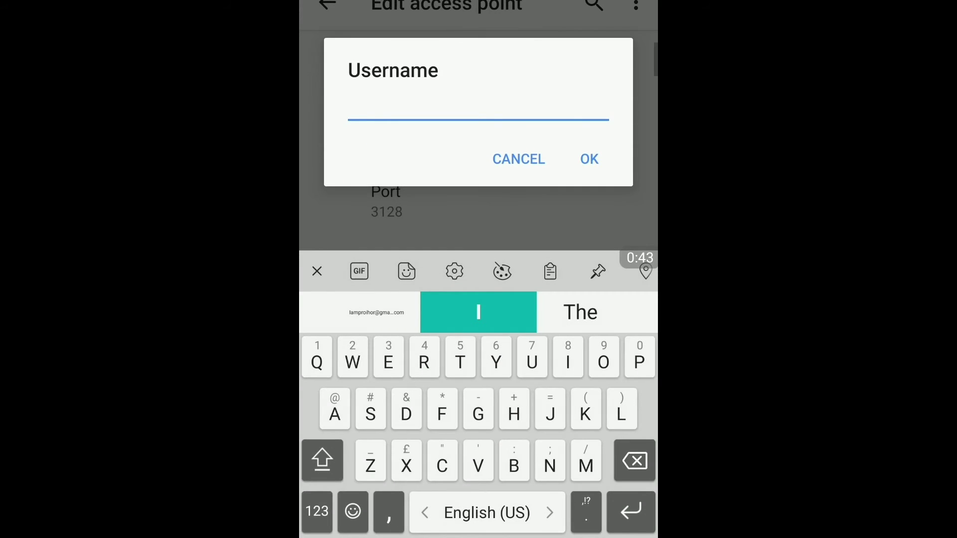
pyautogui.click(465, 102)
pyautogui.click(359, 61)
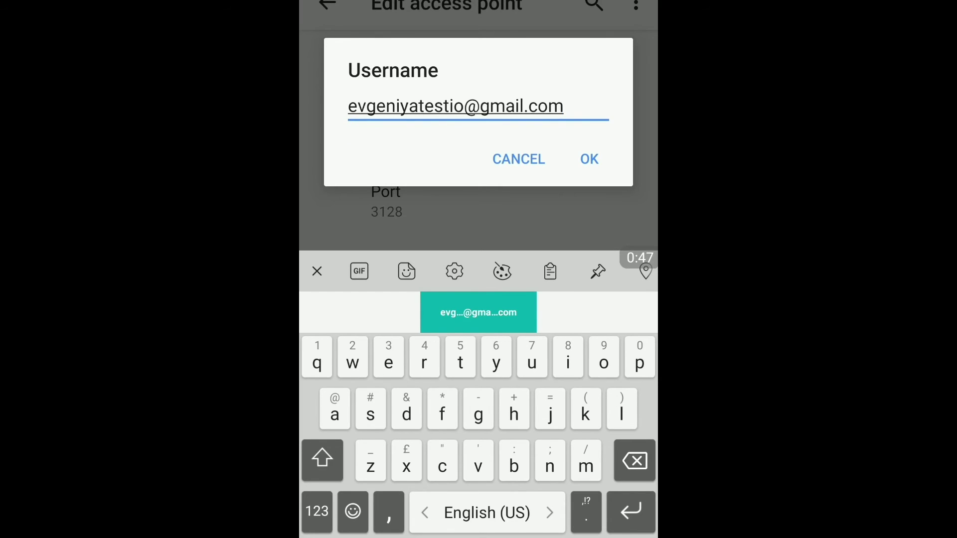
pyautogui.click(589, 159)
# - Enter the proxy account's password on the access point and save it
pyautogui.moveTo(578, 212); pyautogui.dragTo(578, 150)
pyautogui.click(460, 291)
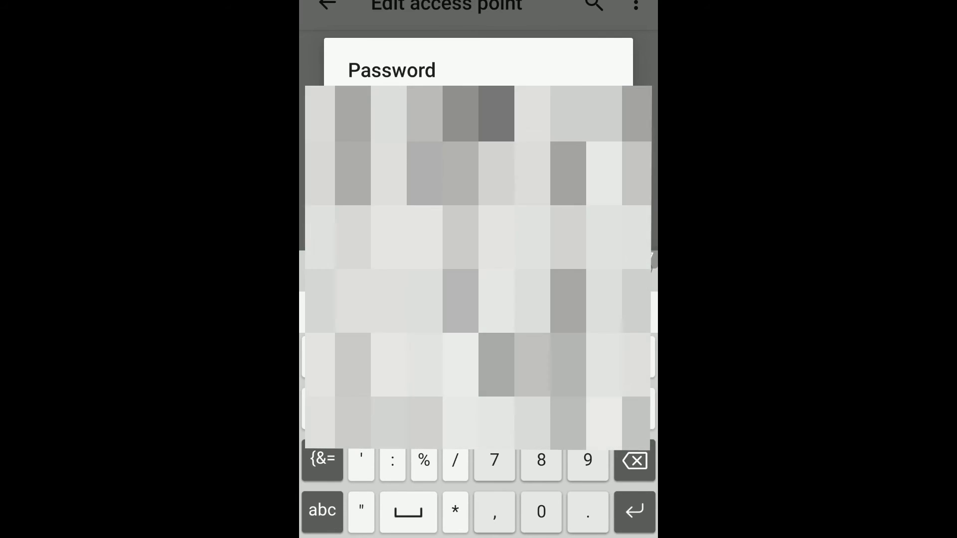
pyautogui.click(322, 510)
pyautogui.press('Return')
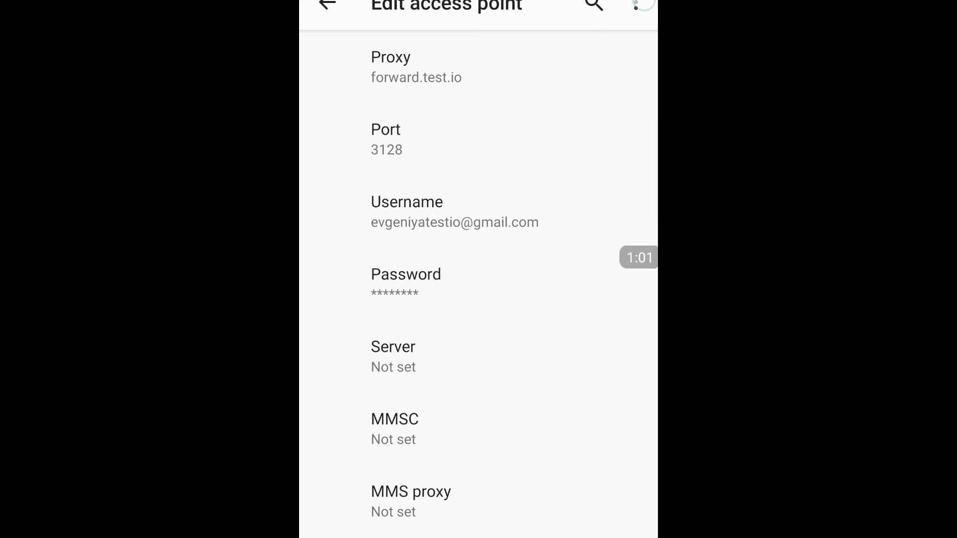
pyautogui.click(636, 5)
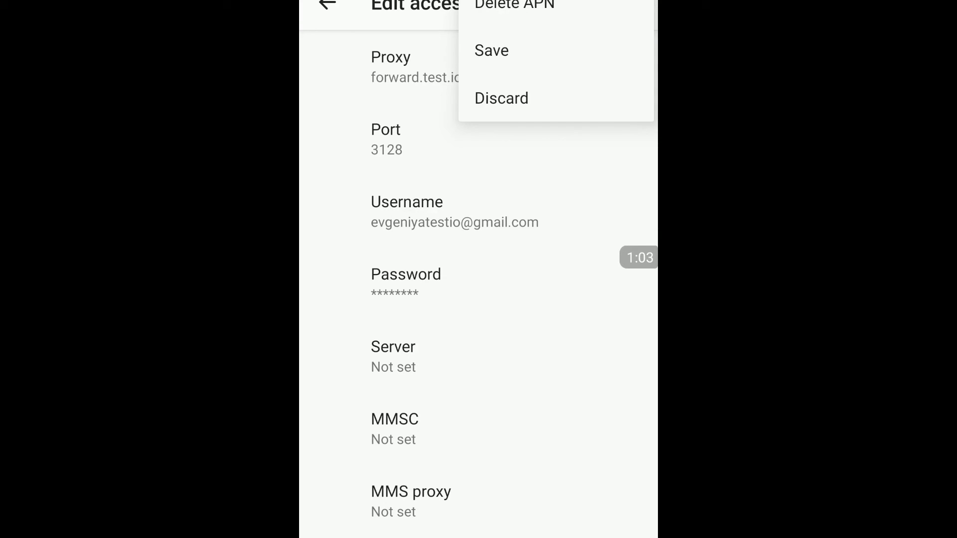
pyautogui.click(491, 50)
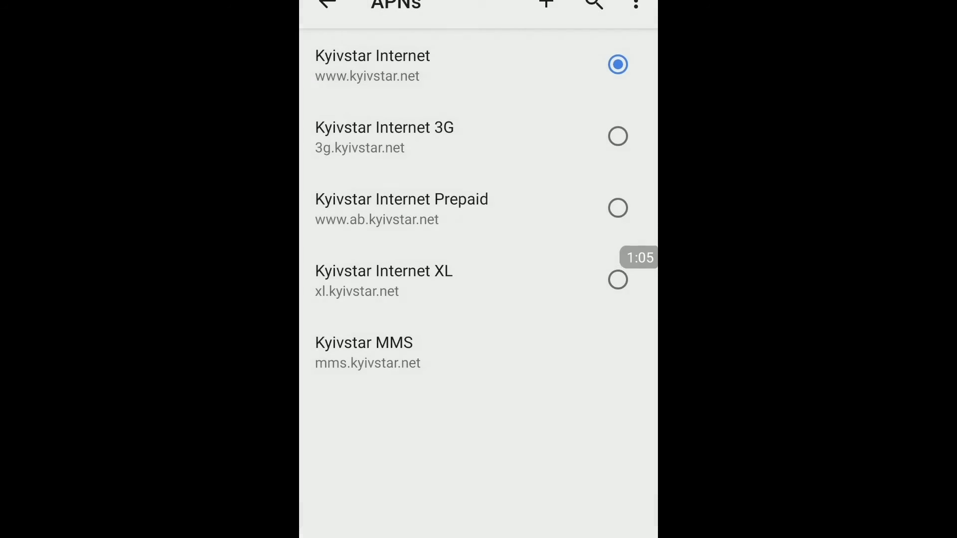
# - Switch to Chrome and sign in to the forward.test.io:3128 proxy with the account's username and password
pyautogui.press('super')
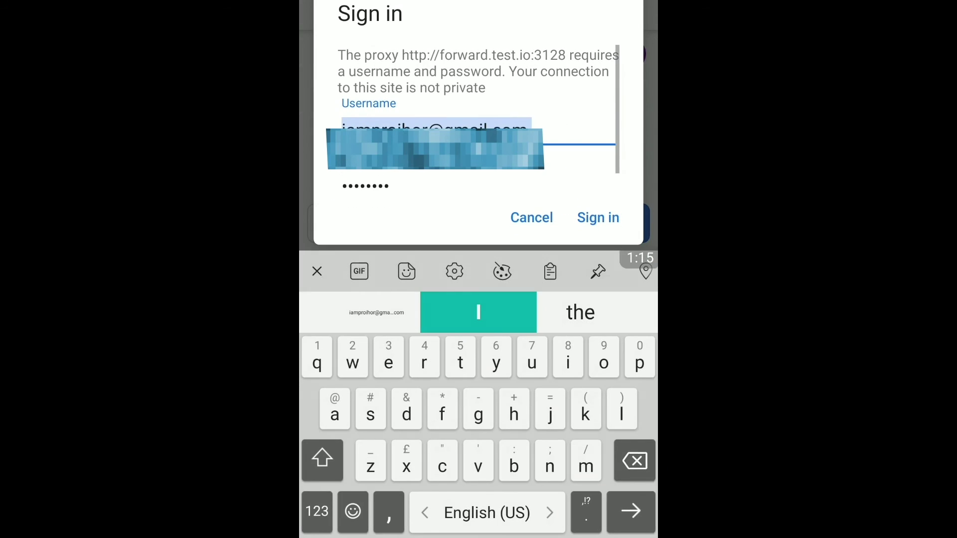
pyautogui.moveTo(536, 91); pyautogui.dragTo(536, 72)
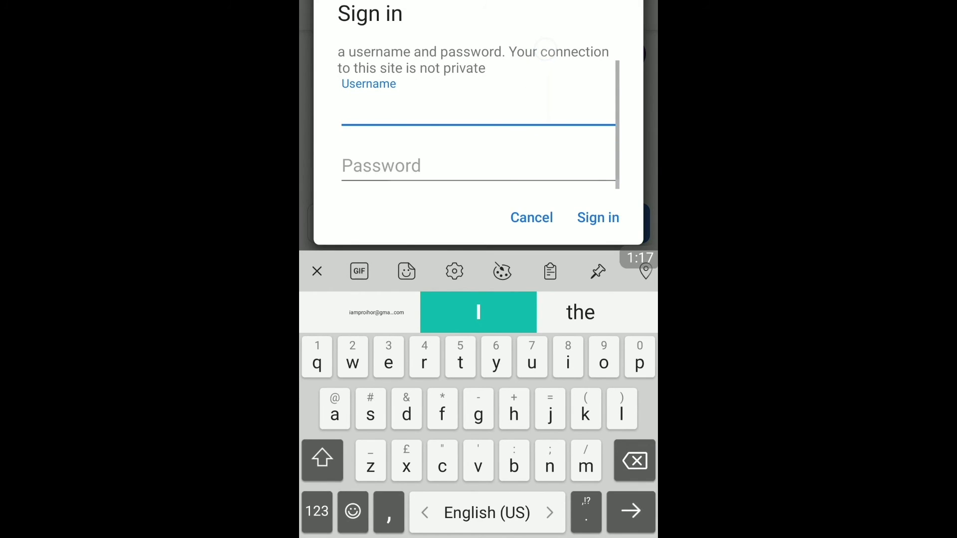
pyautogui.click(468, 102)
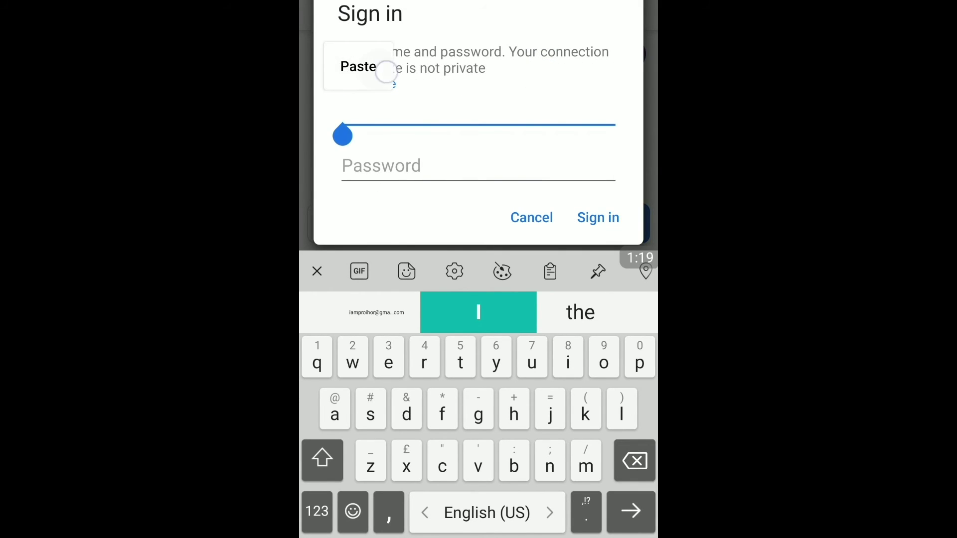
pyautogui.click(358, 66)
pyautogui.click(382, 165)
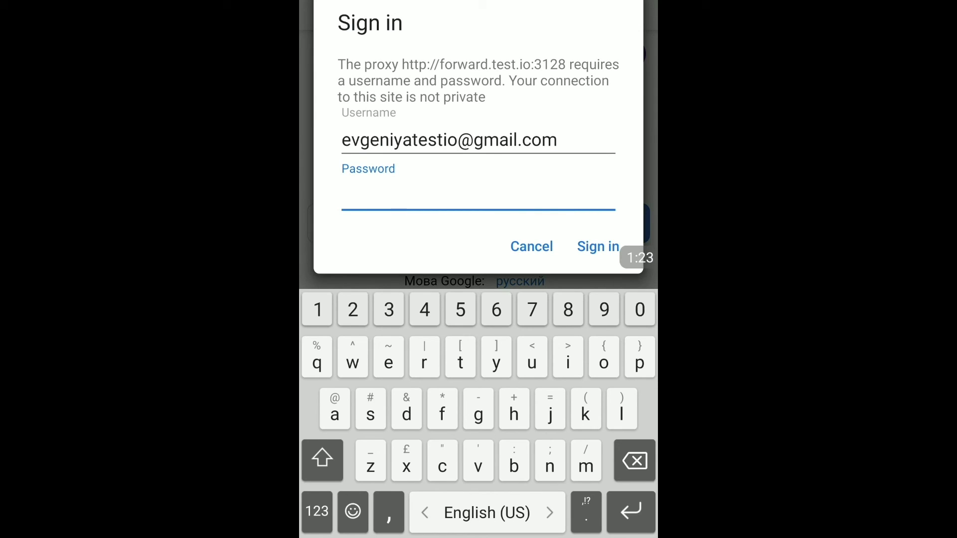
pyautogui.press('shift')
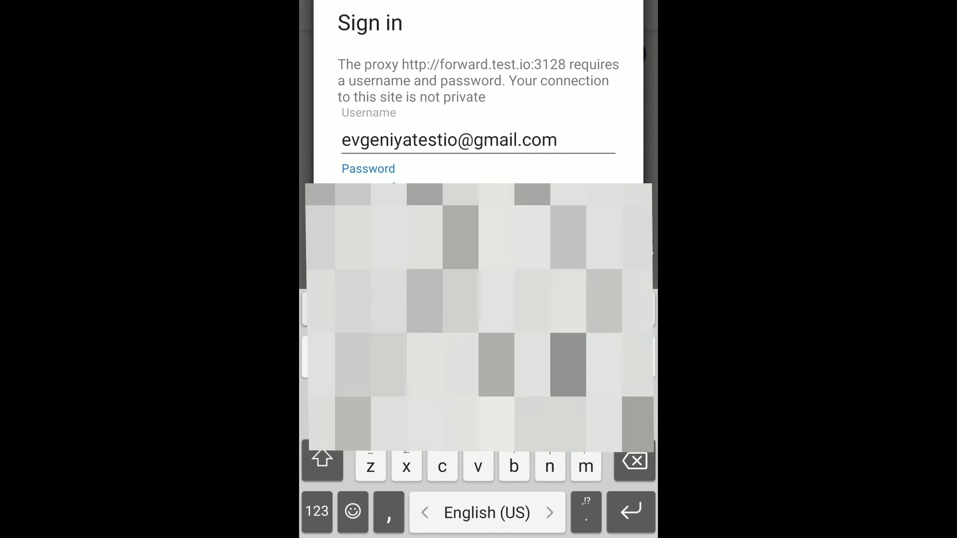
pyautogui.click(597, 246)
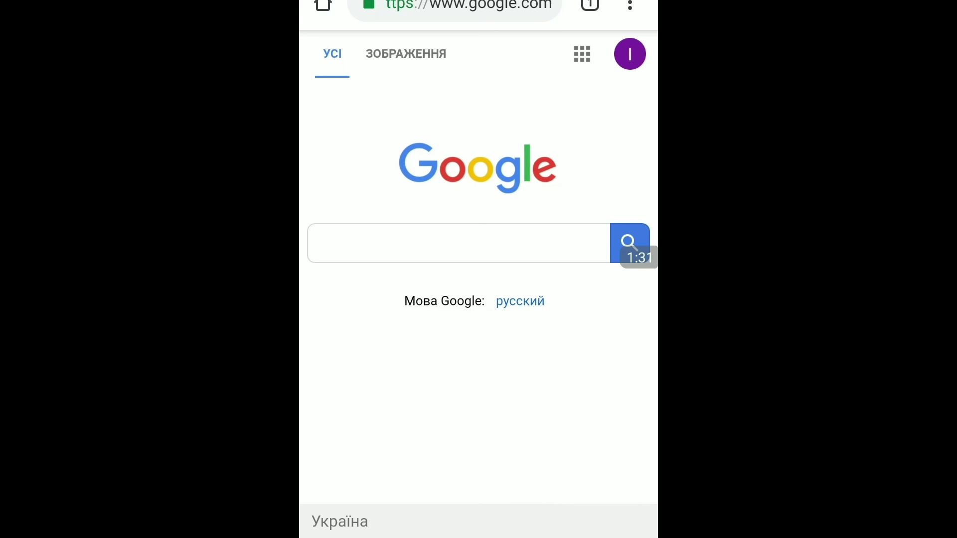
# - Leave Chrome and go back to the Android home screen
pyautogui.press('super')
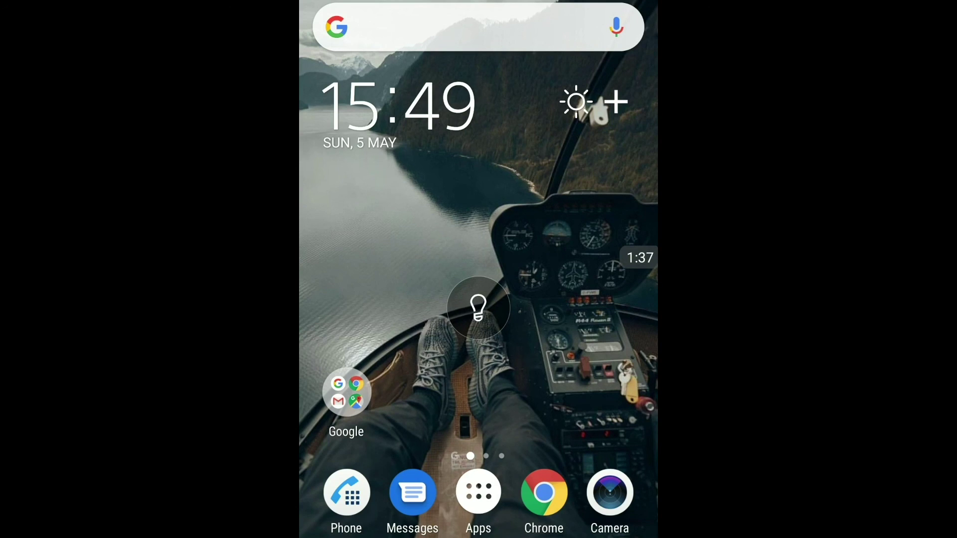